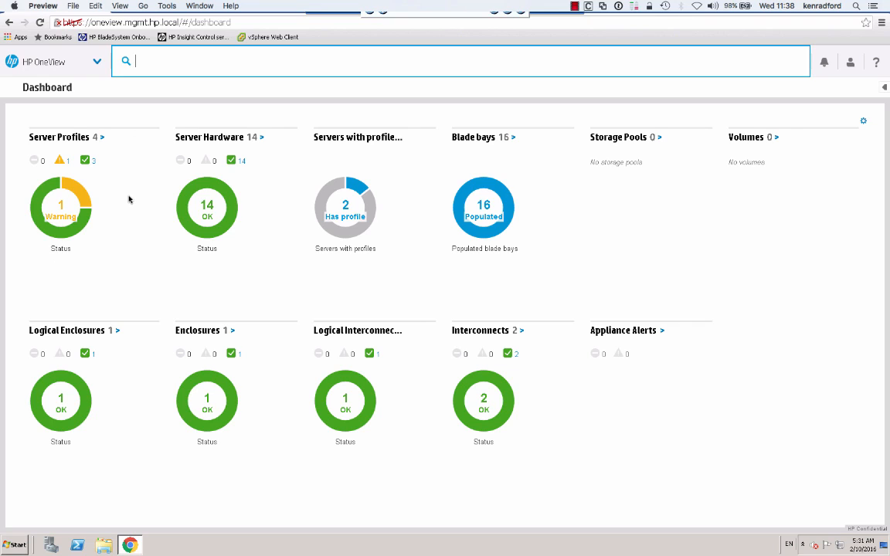
Go to the Storage Systems page.
click(99, 62)
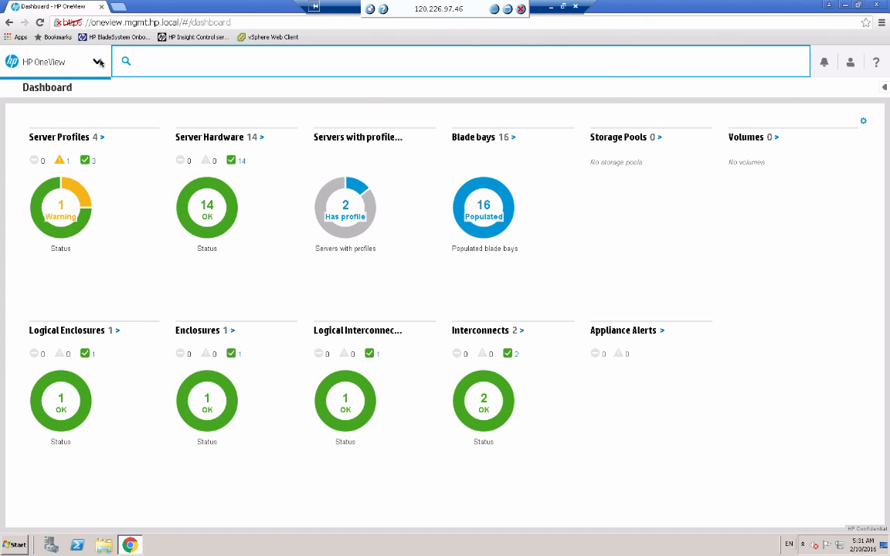
click(100, 62)
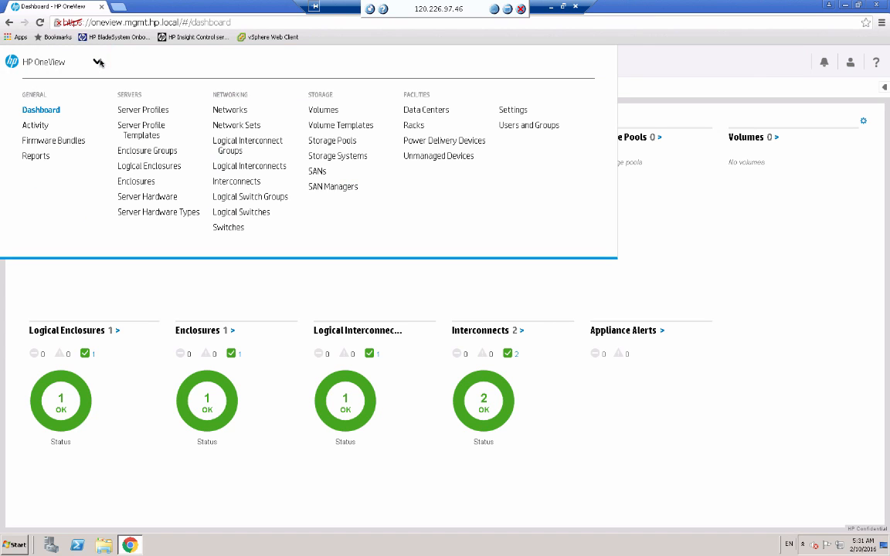
click(335, 159)
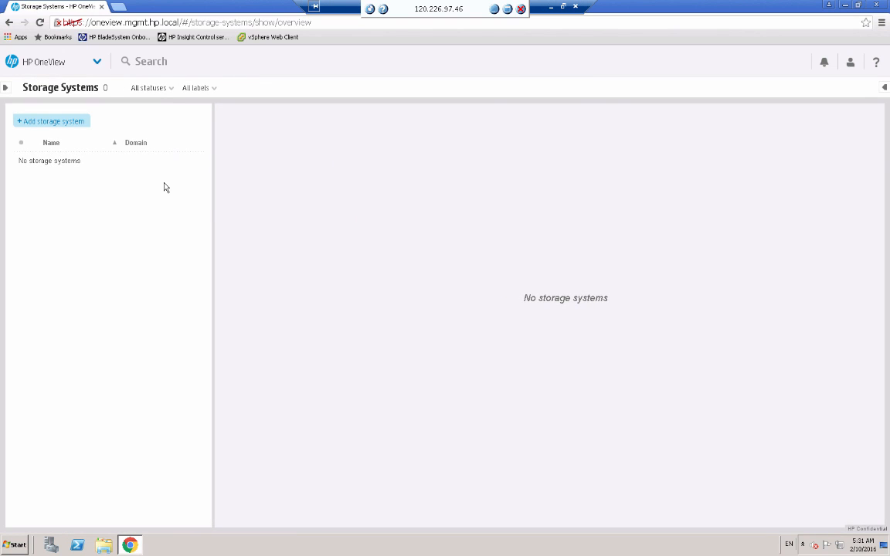
Start adding a storage system and connect to 172.18.11.11 using the storage account's user name and password.
click(59, 124)
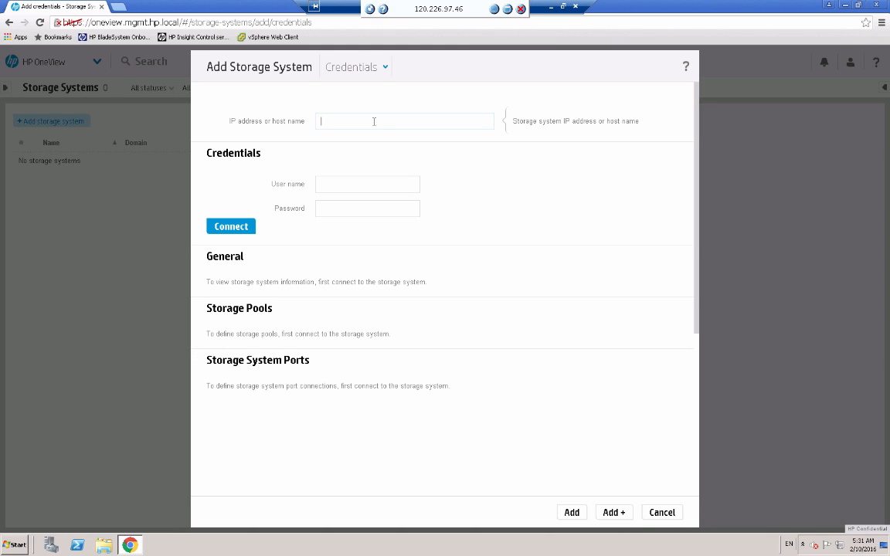
key(ctrl+v)
key(Tab)
text(dcs)
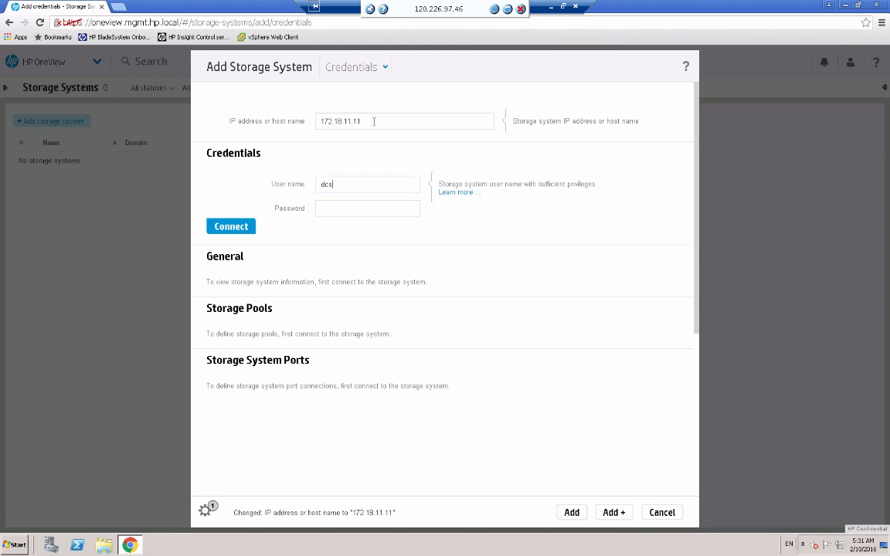
key(Tab)
text(dcs)
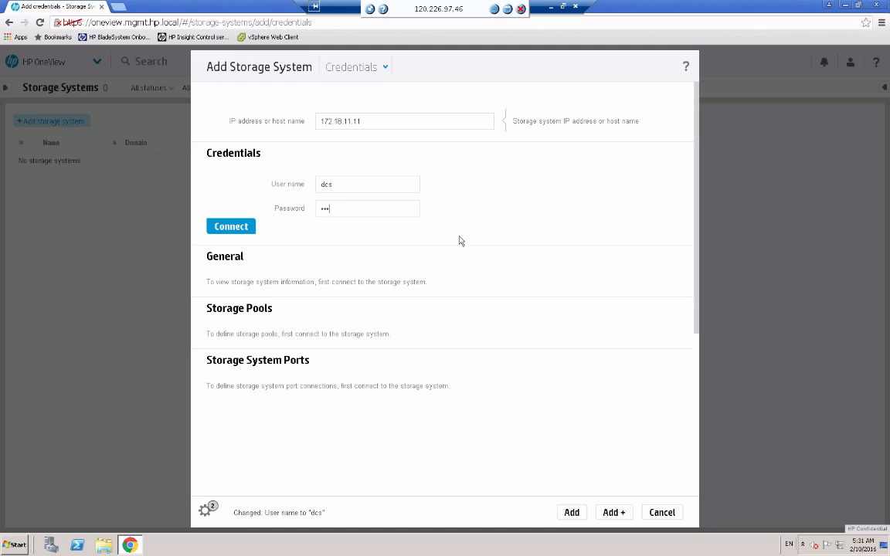
click(239, 227)
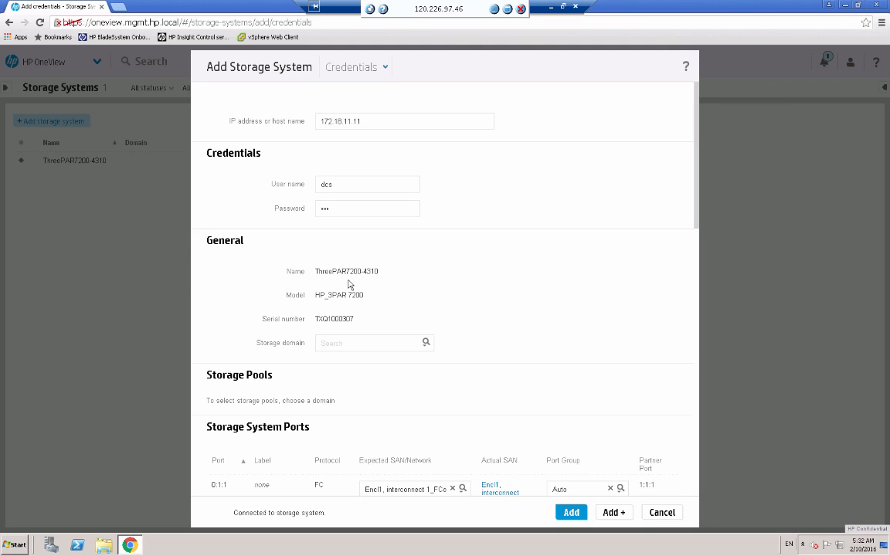
Add the connected storage system with storage domain TestDomain and the storage pools FST_CPG1 and FST_CPG2.
click(426, 345)
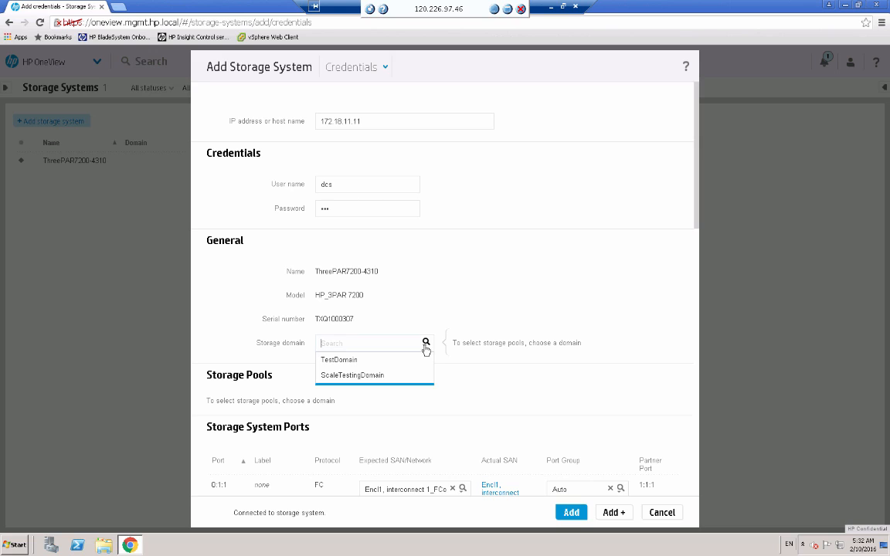
click(342, 361)
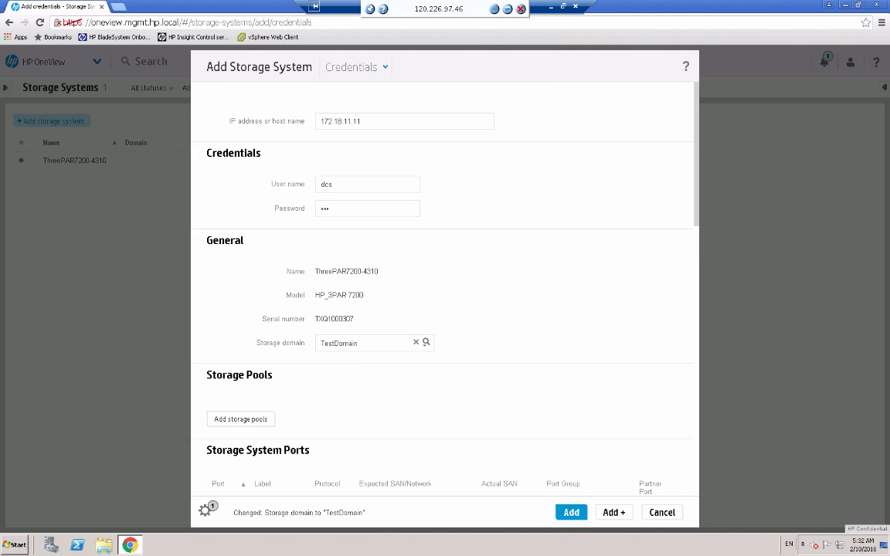
click(233, 421)
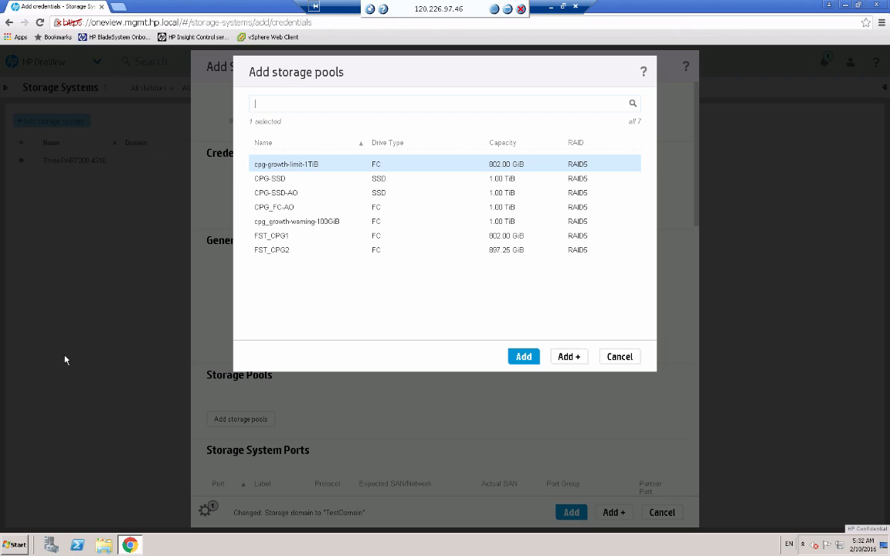
click(278, 236)
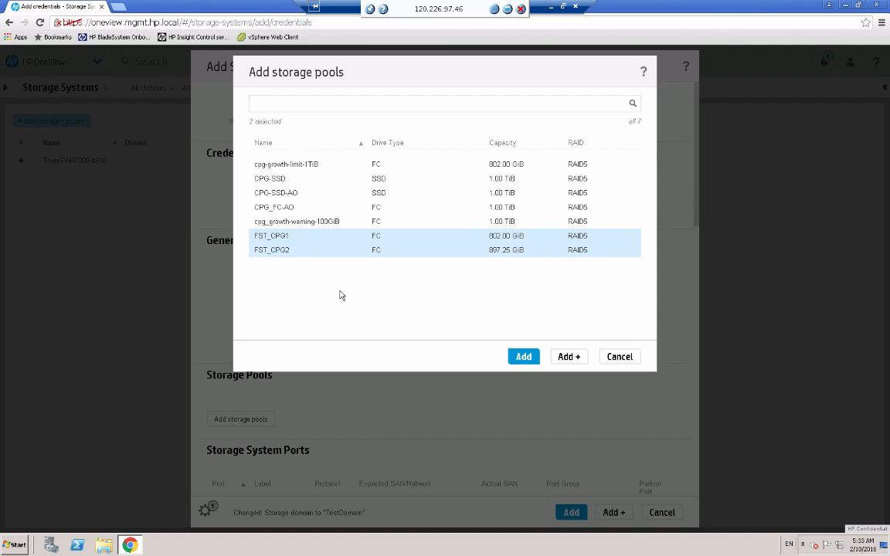
click(522, 357)
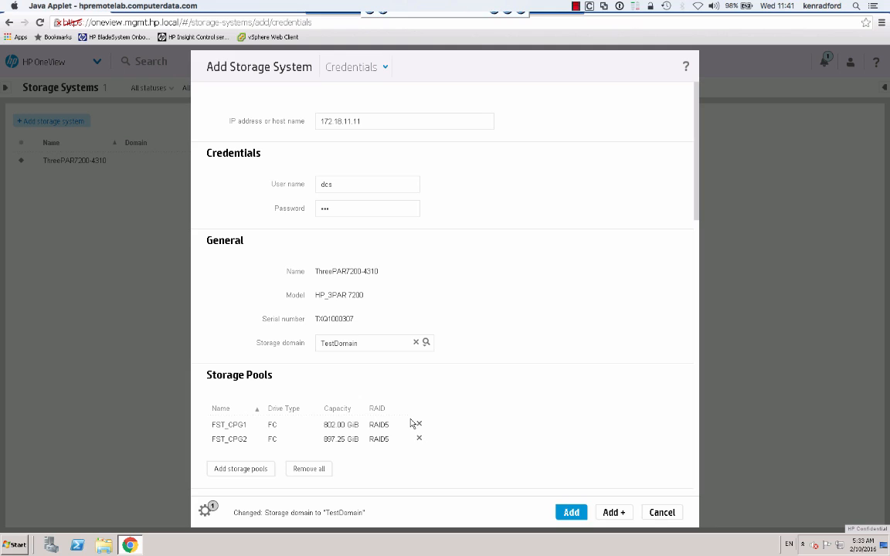
click(570, 513)
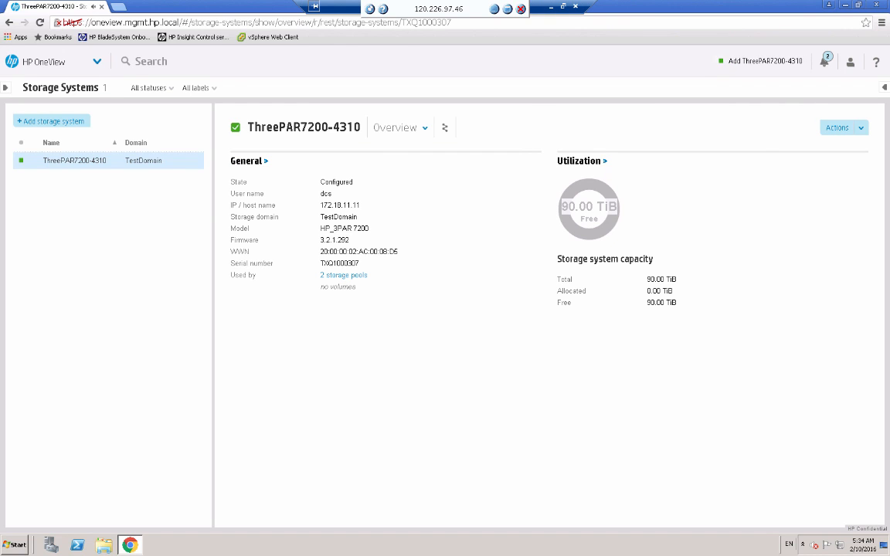
Review the general and capacity details of the storage pools FST_CPG1 and FST_CPG2.
click(96, 61)
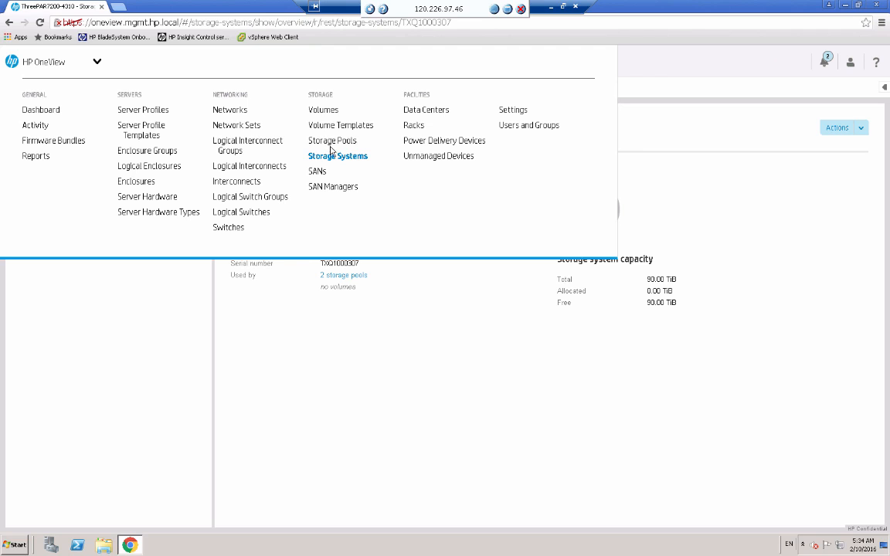
click(330, 144)
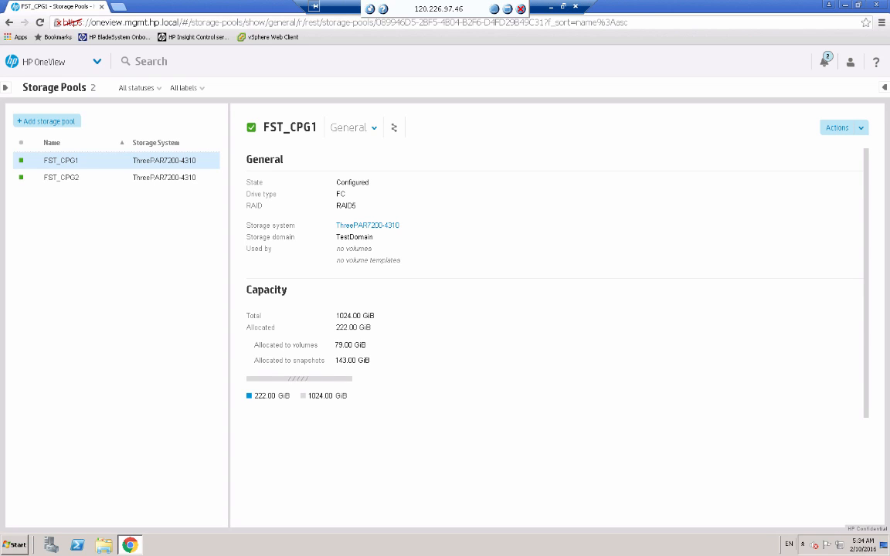
click(74, 177)
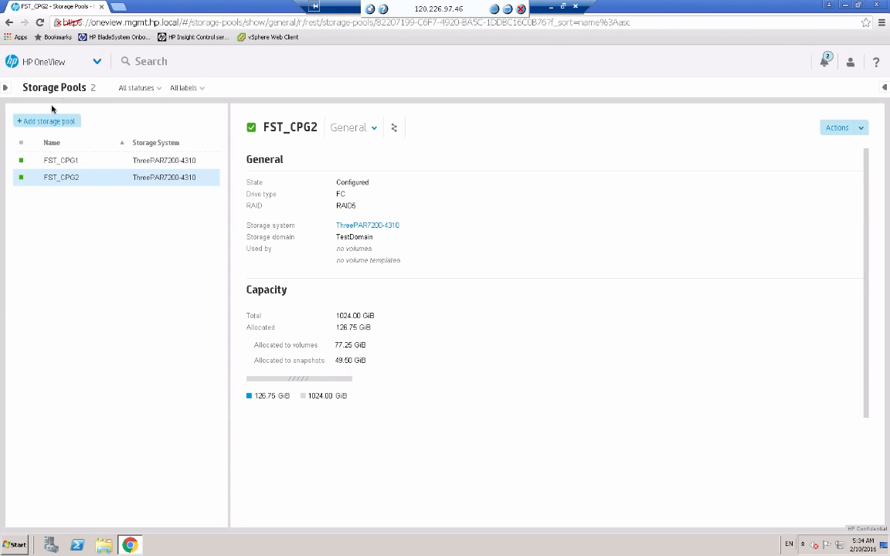
Start a new volume template and name it "TPL ESX Boot 10 GB RAID5".
click(87, 63)
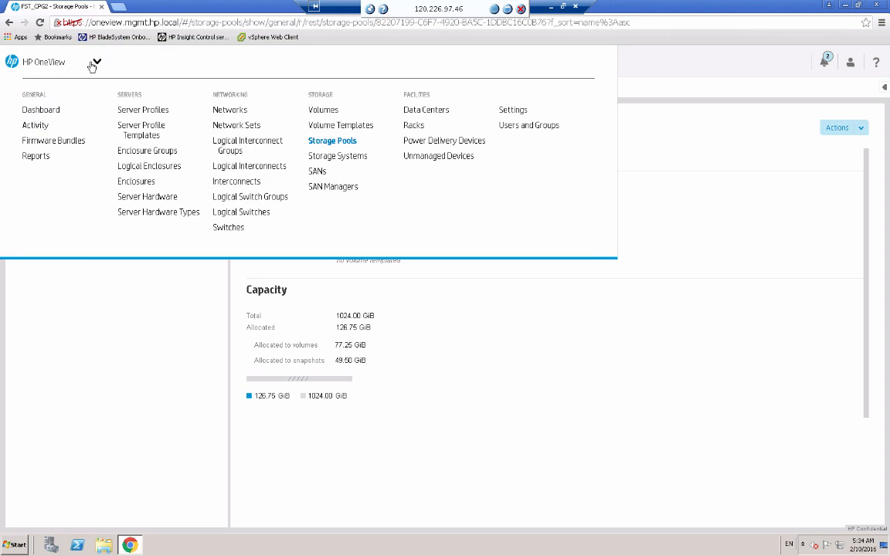
click(335, 125)
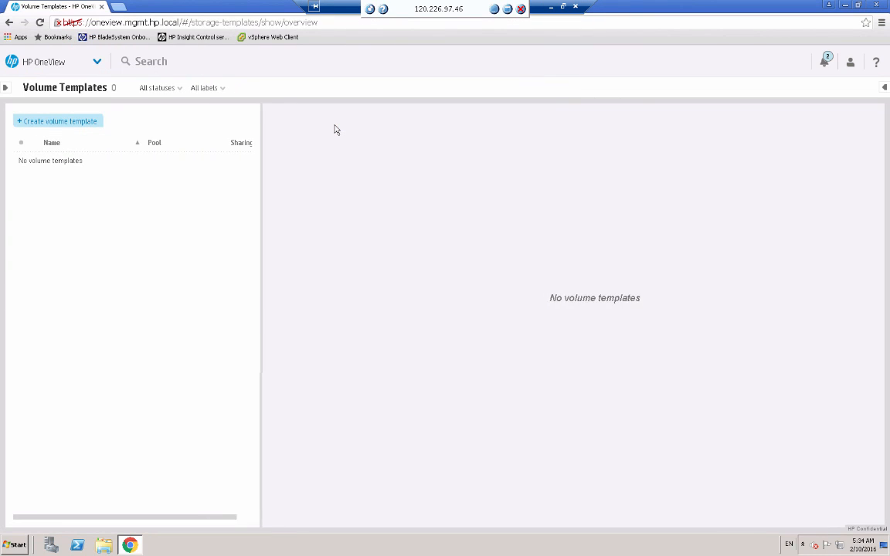
click(62, 124)
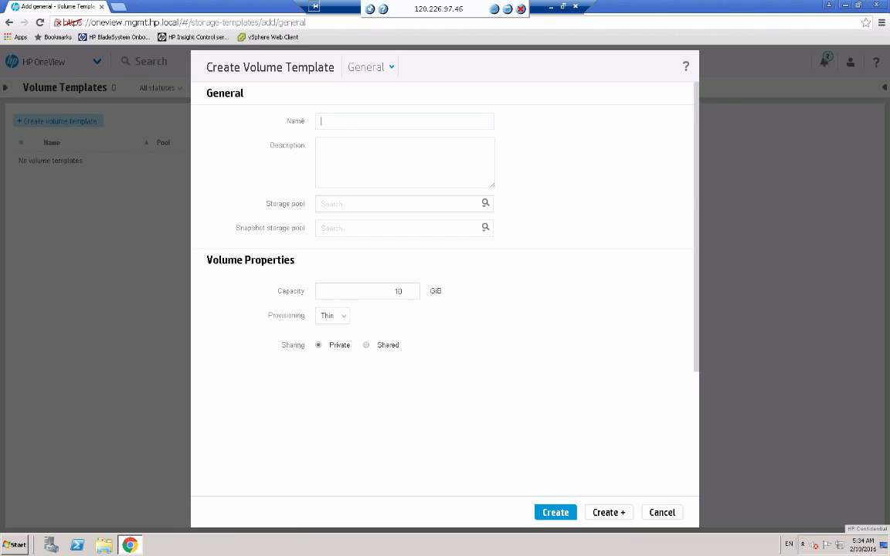
click(346, 119)
text(TP)
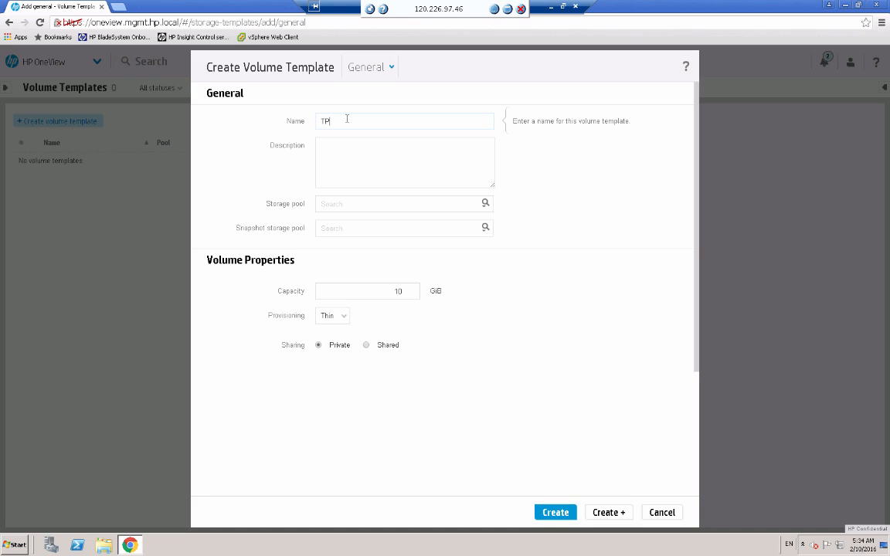
text(L ESX Boot 10 GB RAID5)
Select FST_CPG1 as the ESX boot template's storage pool and create the template, continuing with another one.
click(484, 204)
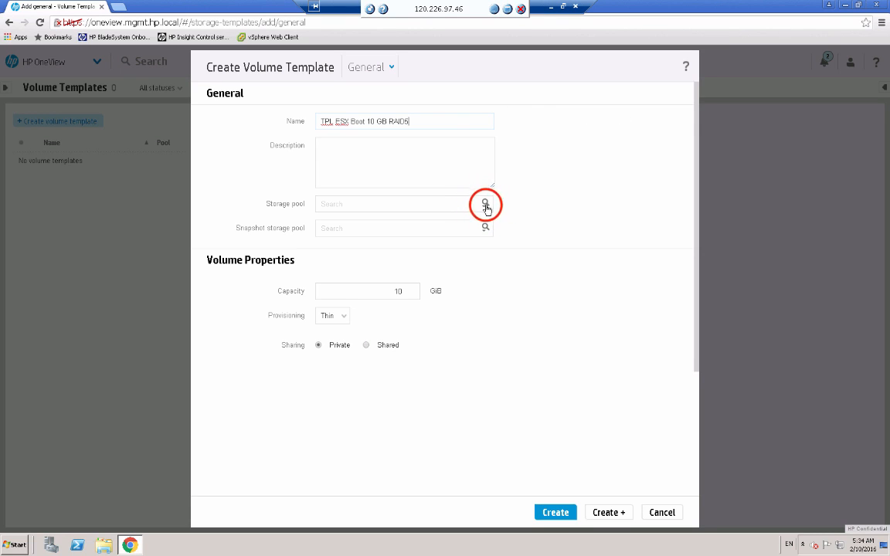
click(480, 207)
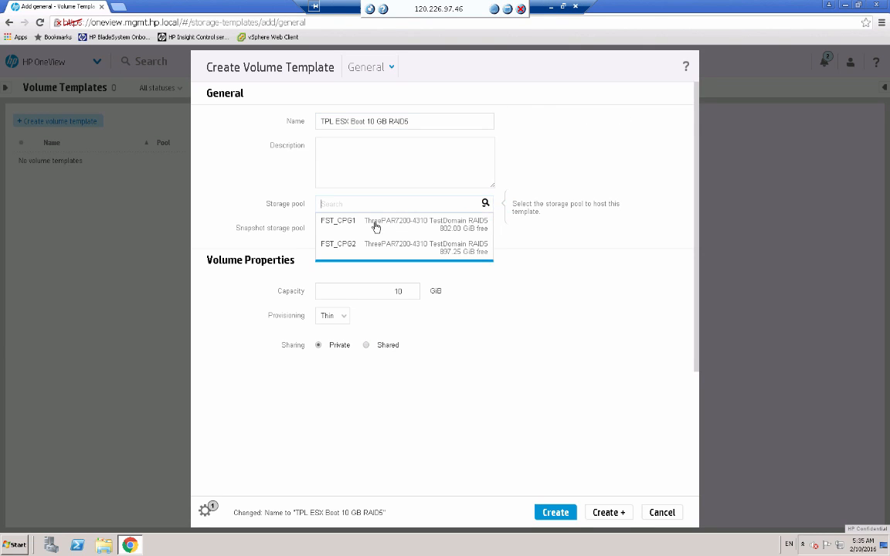
click(372, 225)
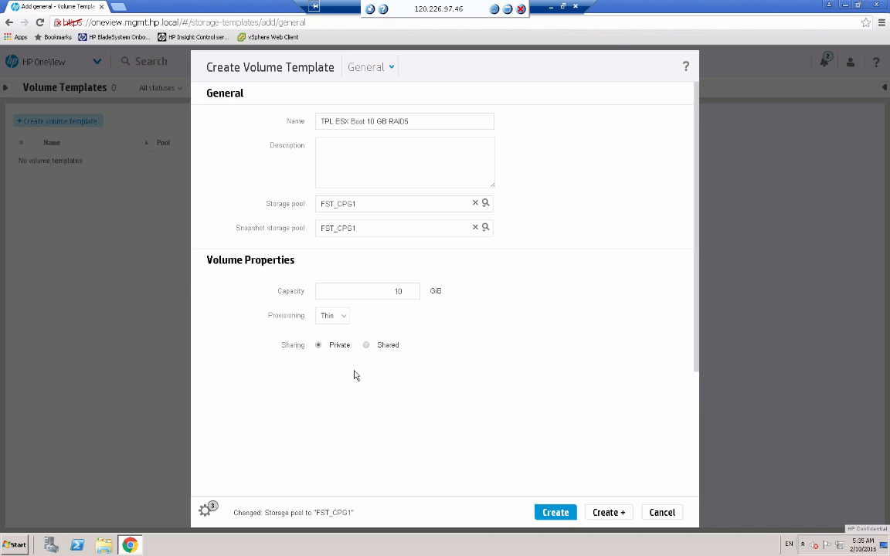
click(611, 513)
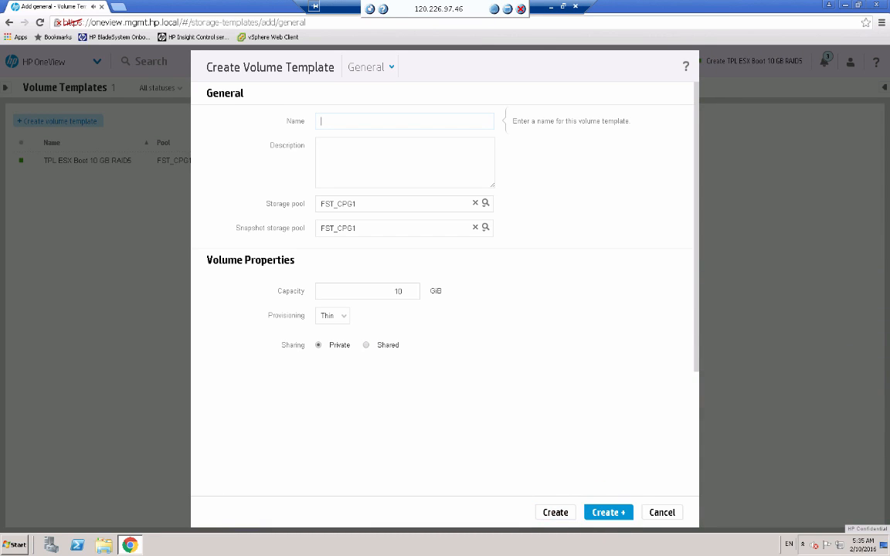
Name the second volume template "TPL ESX Data Store 100 GB RAID5".
click(354, 120)
text(TPL)
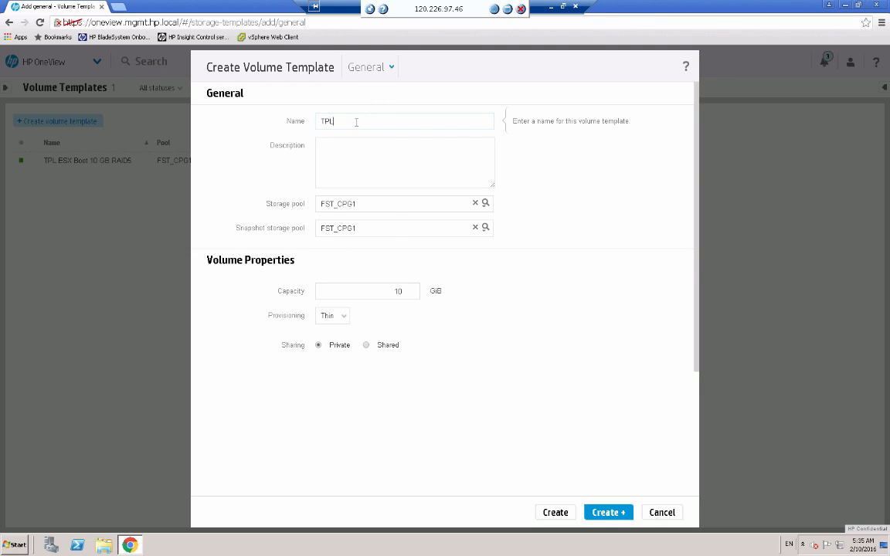
text( ESX Data Store 100 GB RAID5)
Set both the storage pool and the snapshot storage pool of the data store template to FST_CPG2.
click(485, 203)
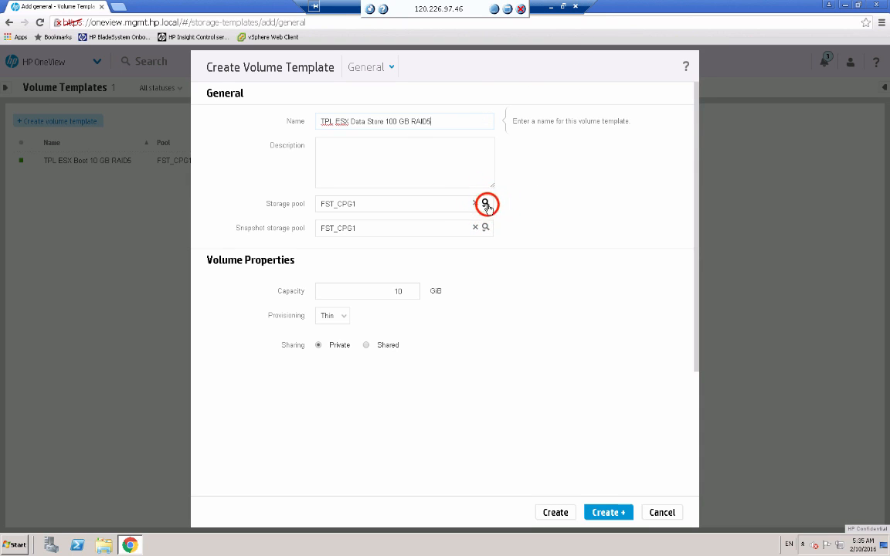
click(338, 260)
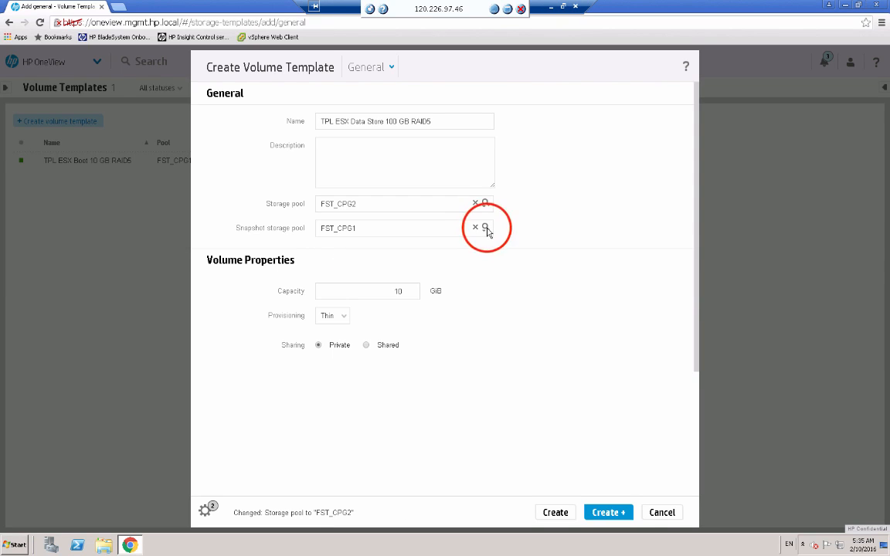
click(485, 229)
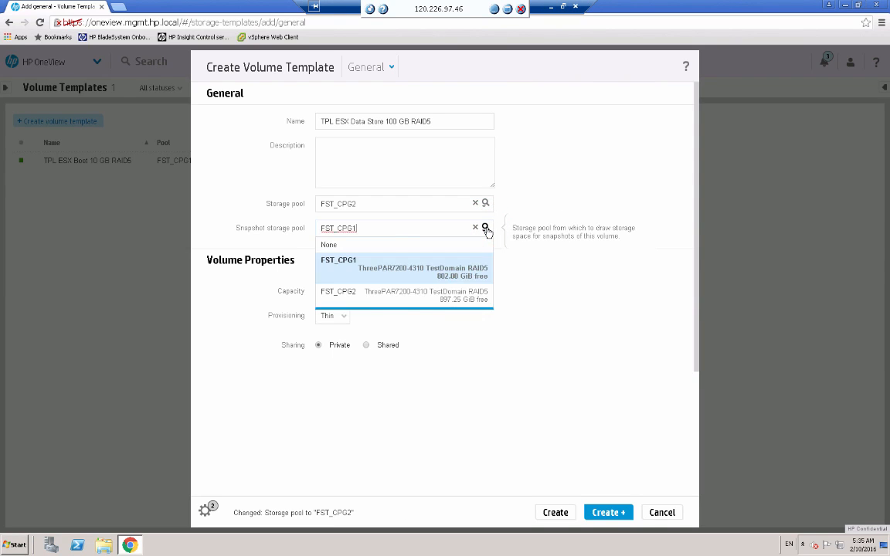
click(393, 296)
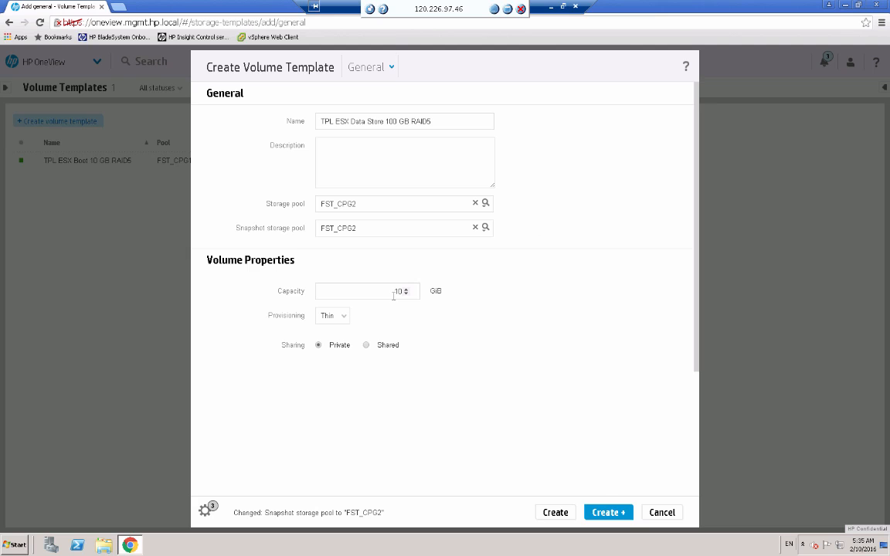
Set the data store template's capacity to 100 GiB with Shared sharing, and create it, continuing with another template.
click(396, 291)
click(397, 288)
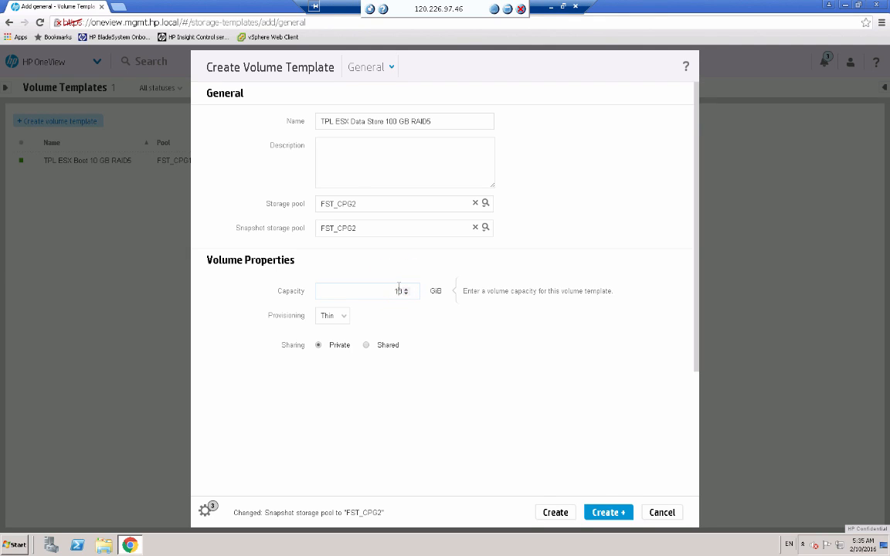
text(100)
click(365, 346)
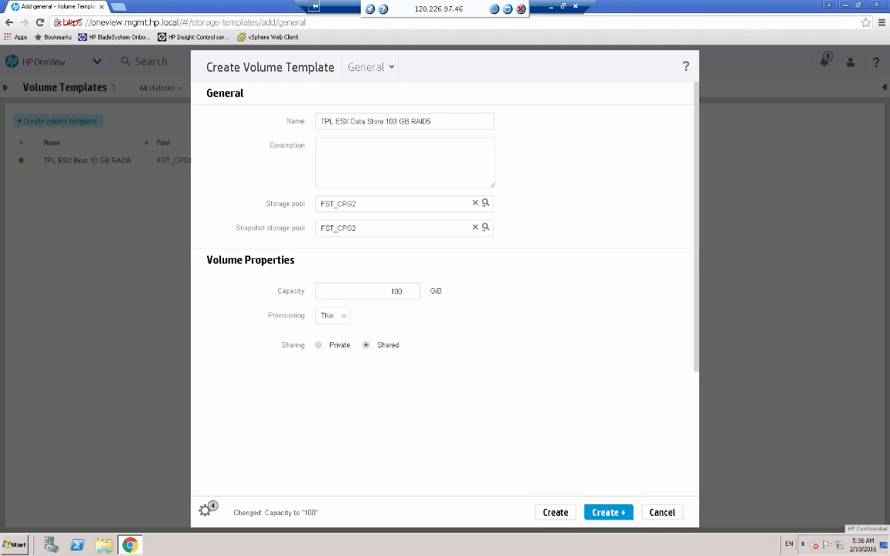
click(607, 512)
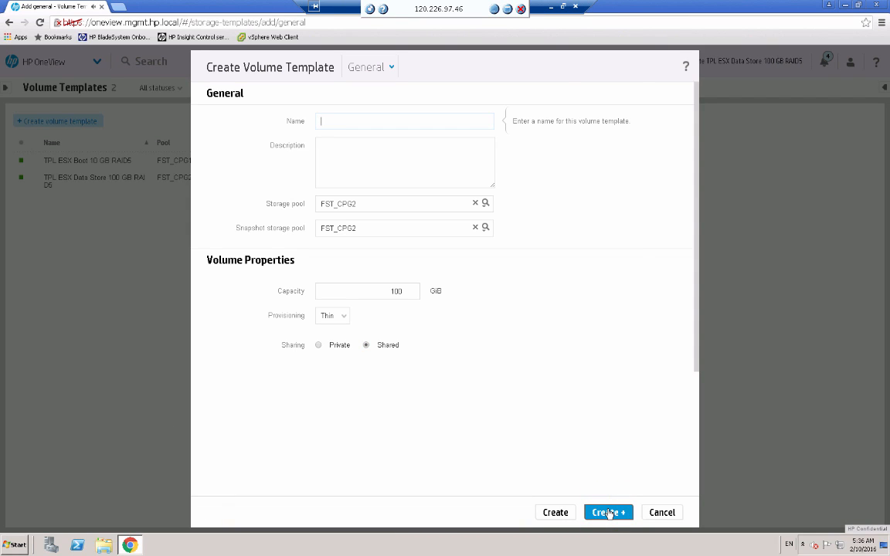
Name the third volume template "TPL Windows Boot 100 GB RAID5".
click(368, 119)
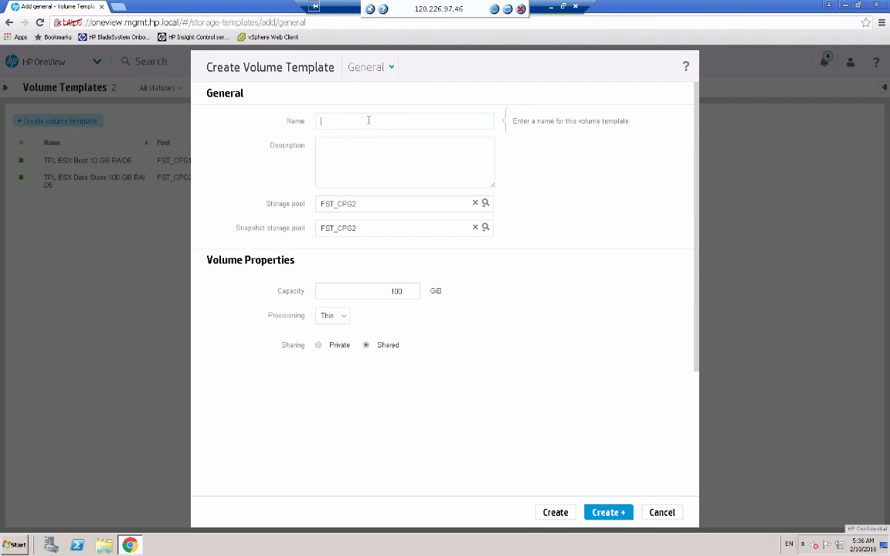
text(TPL Windows Boot 100 GB)
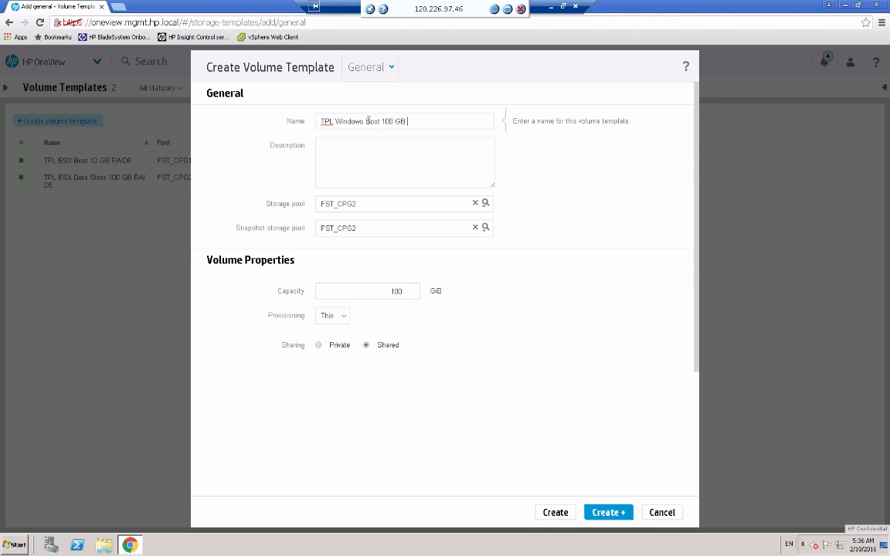
text( RAID5)
Set both storage pools of the Windows boot template to FST_CPG1 with Private sharing, and create the template.
click(485, 204)
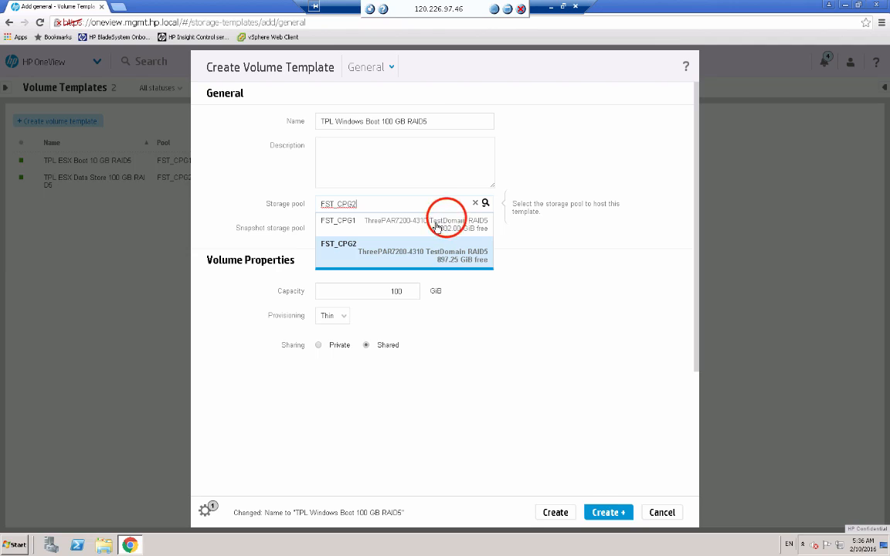
click(437, 225)
click(485, 225)
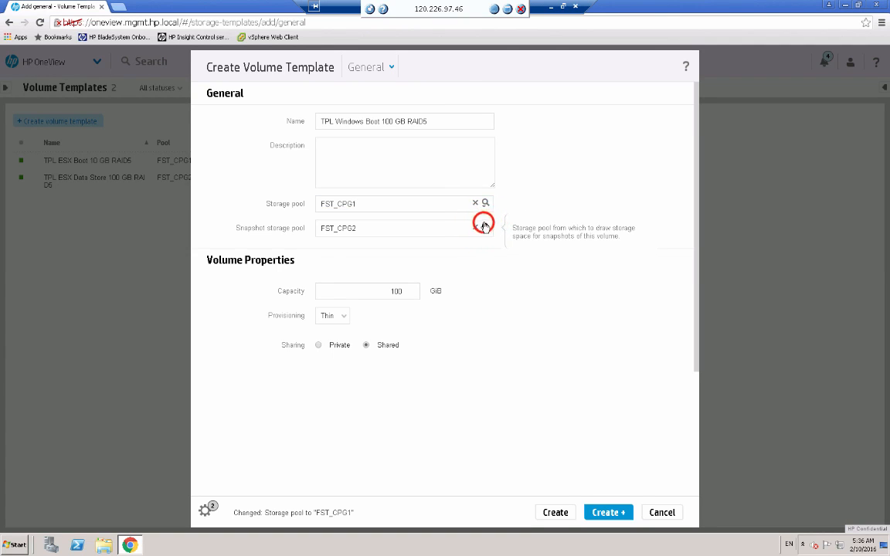
click(432, 263)
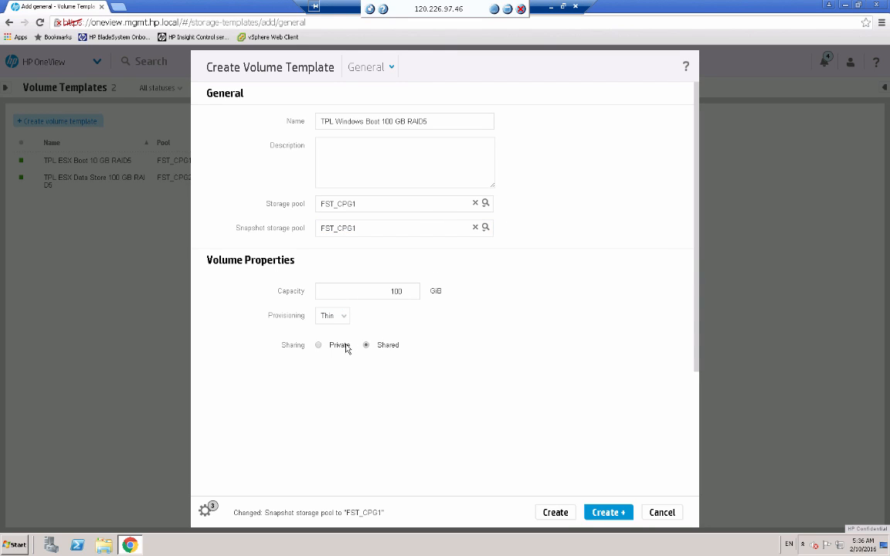
click(319, 345)
click(557, 514)
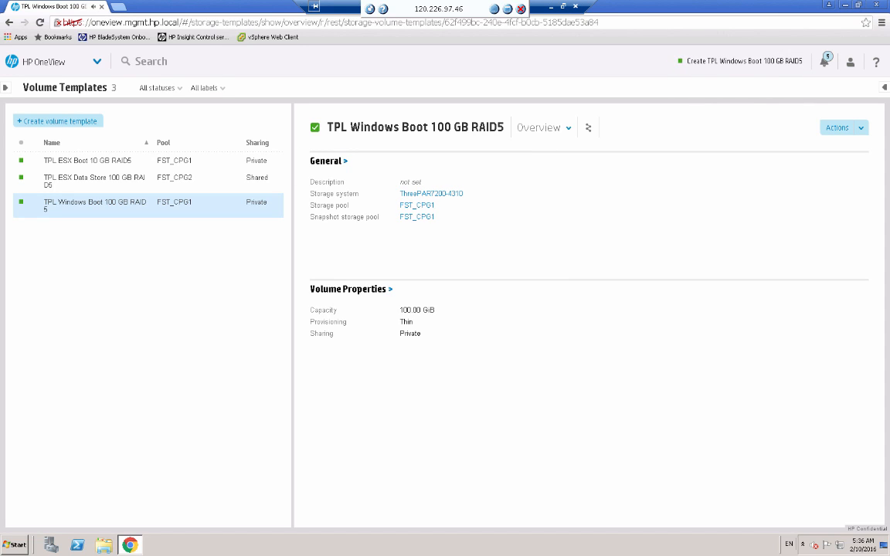
Start a new volume and name it "DEMO5ESX001".
click(95, 167)
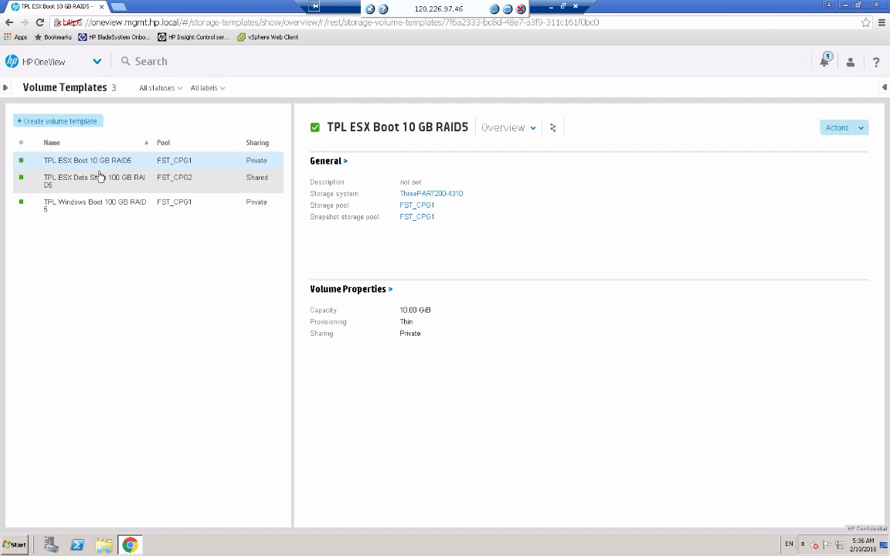
click(96, 62)
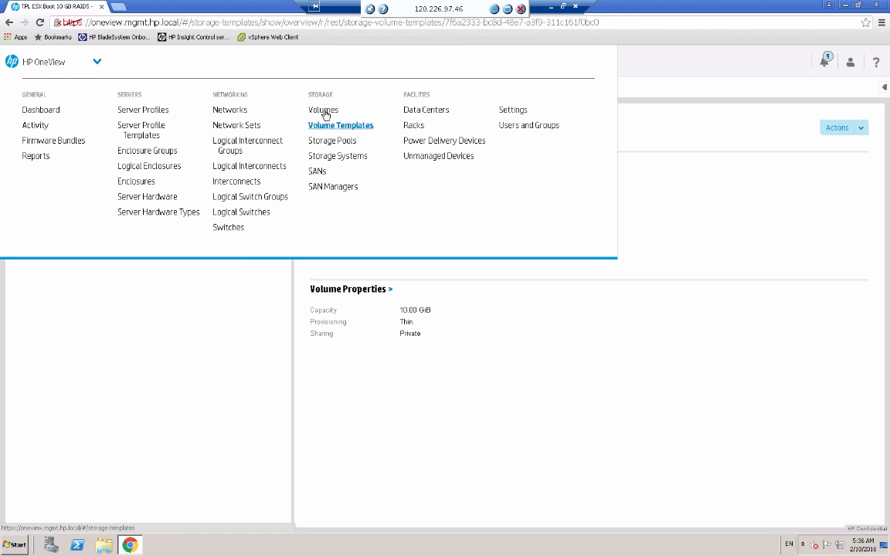
click(324, 112)
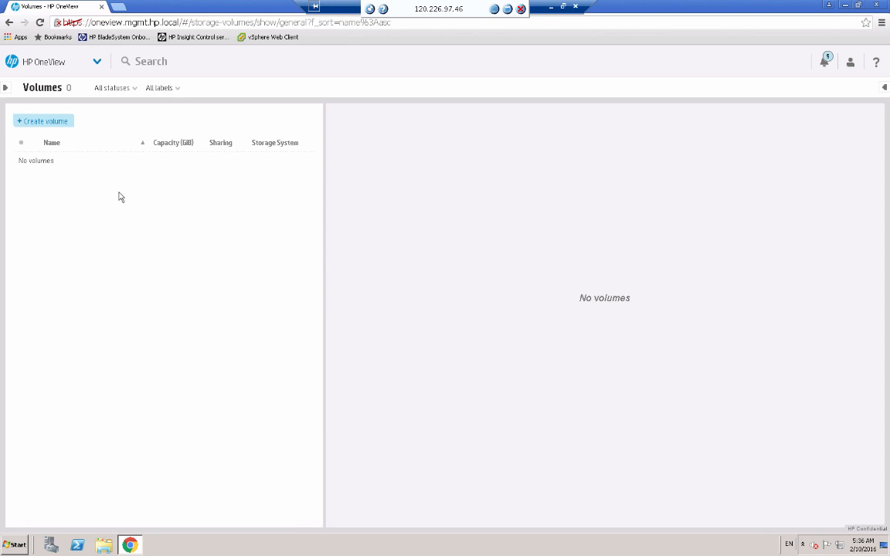
click(38, 122)
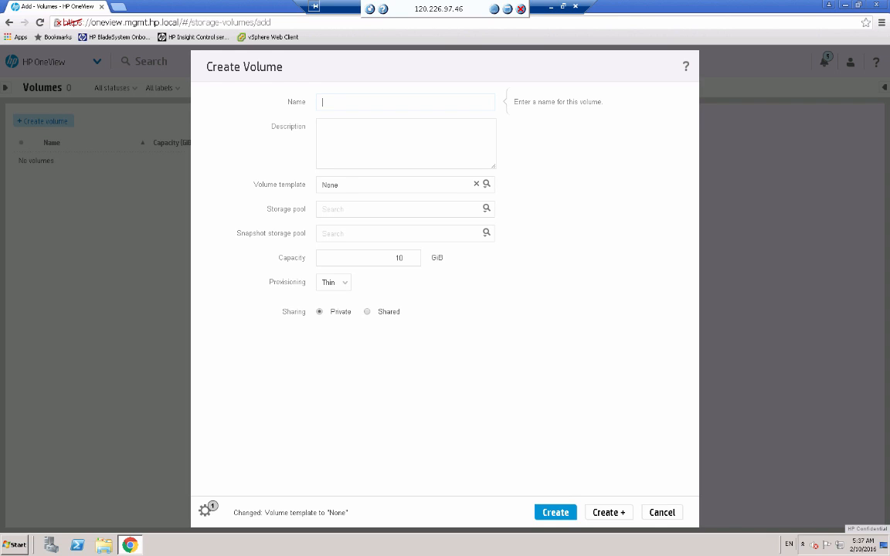
key(super+Tab)
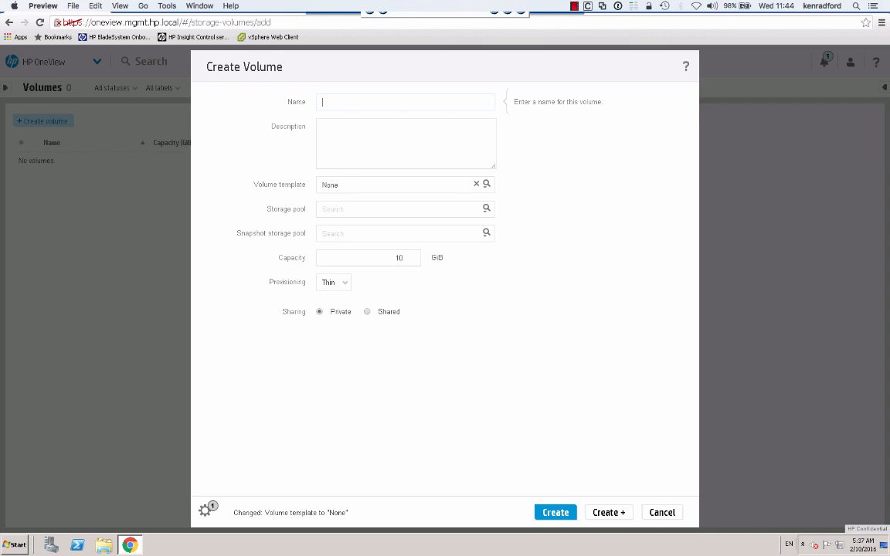
click(352, 103)
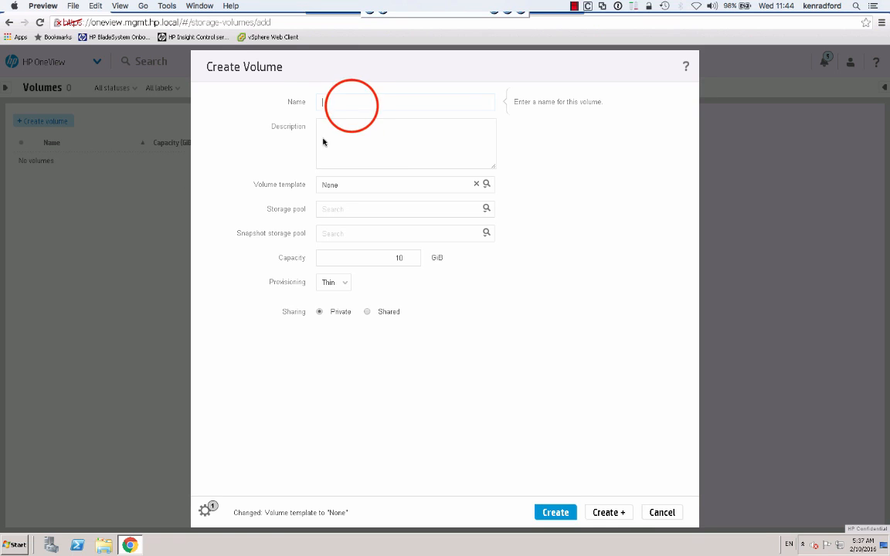
click(339, 104)
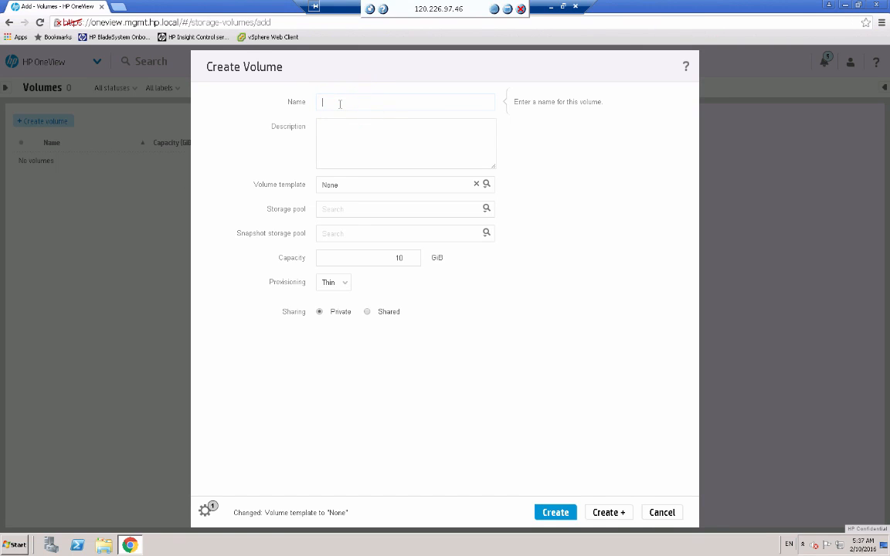
text(DEMO5ESX001)
Base the DEMO5ESX001 volume on the TPL ESX Boot 10 GB RAID5 template and create it, continuing with another volume.
click(486, 185)
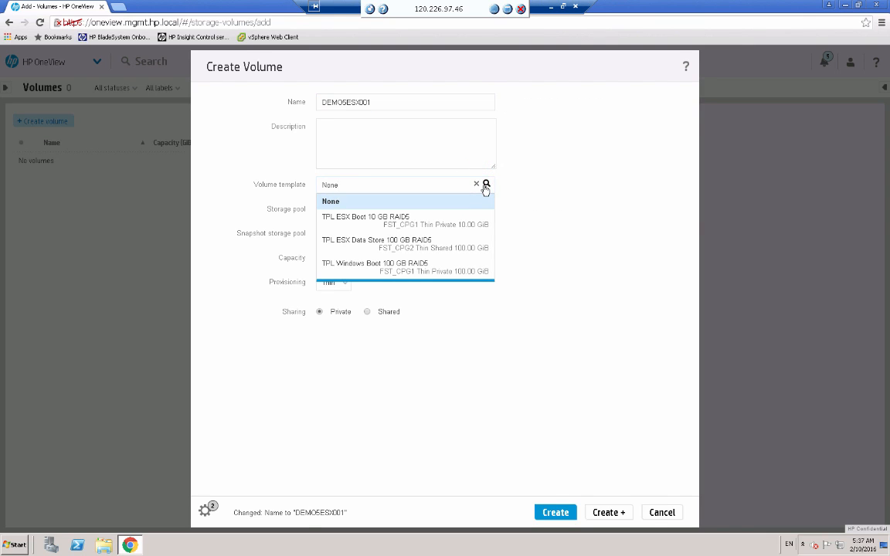
click(397, 224)
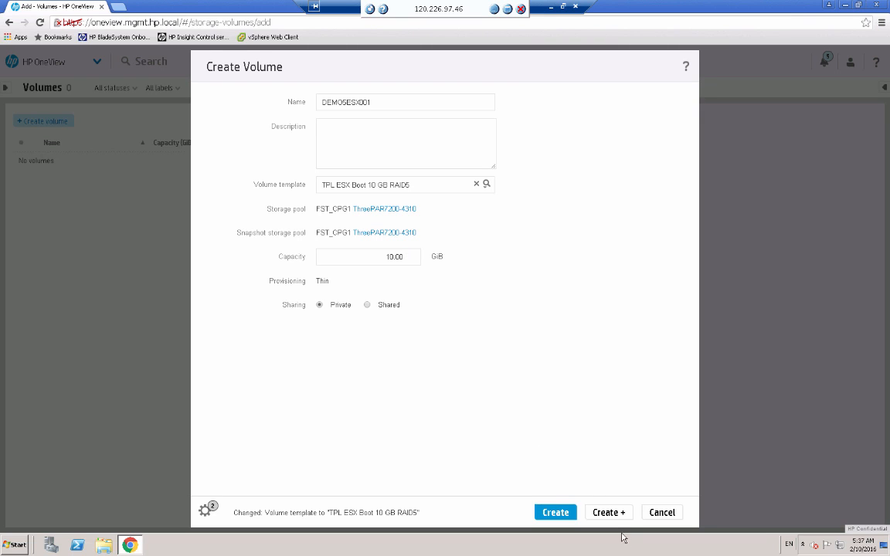
click(610, 512)
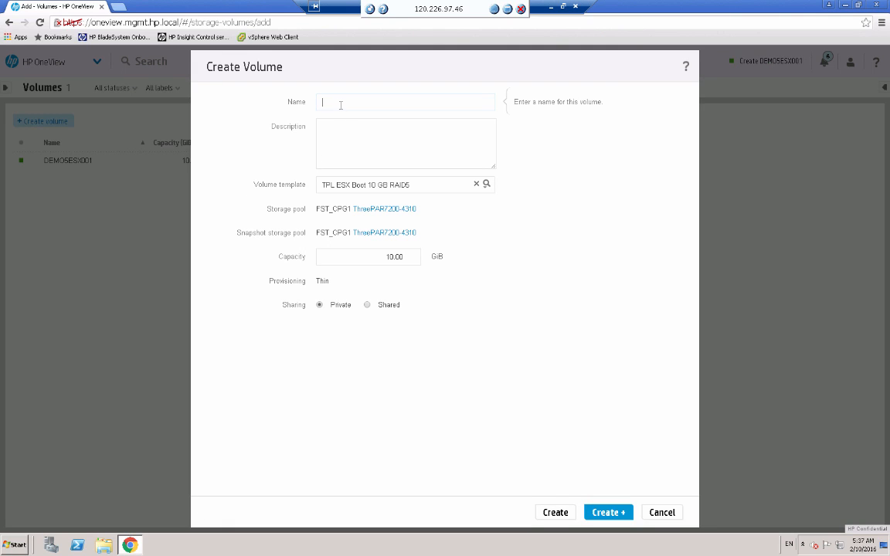
Create the volumes "DEMO5ESX002" and "DEMO5ESX003" from the same ESX boot template, continuing with another volume.
text(DEMO5ESX001)
key(BackSpace)
text(2)
key(Return)
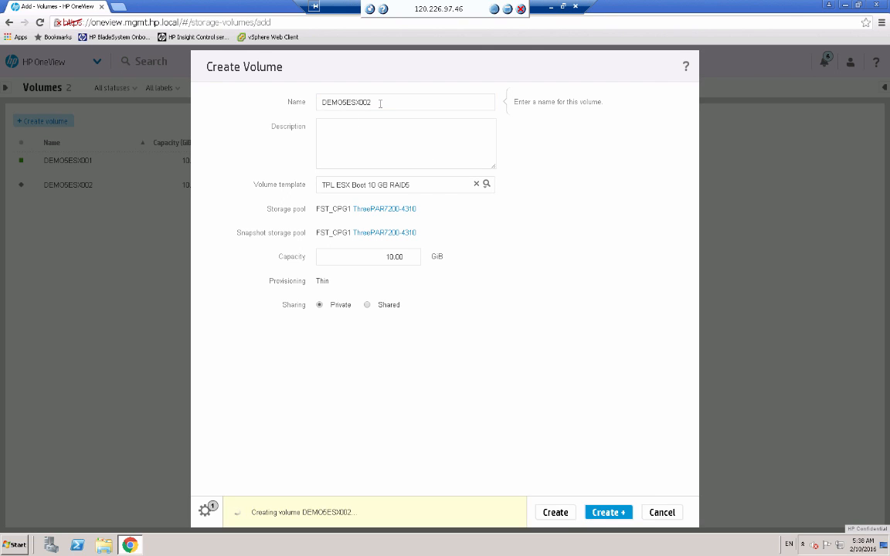
text(DEMO5ESX003)
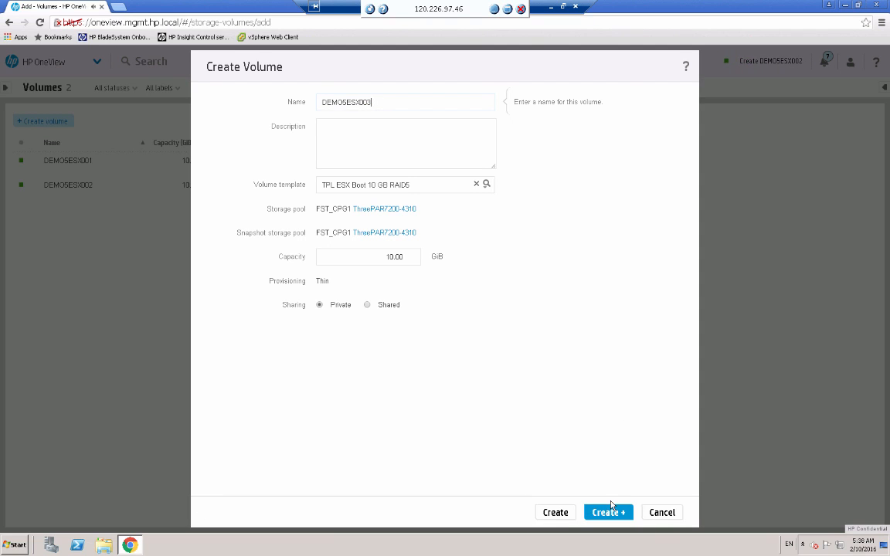
click(611, 513)
Create the volume "DEMO5ESX004" from the same ESX boot template, continuing with another volume.
click(376, 101)
text(DEMO5ESX001)
key(BackSpace)
text(4)
click(609, 513)
Create "DEMO5ESX005" as the last ESX boot volume and return to the volume list.
click(378, 100)
text(DEMO5ESX001)
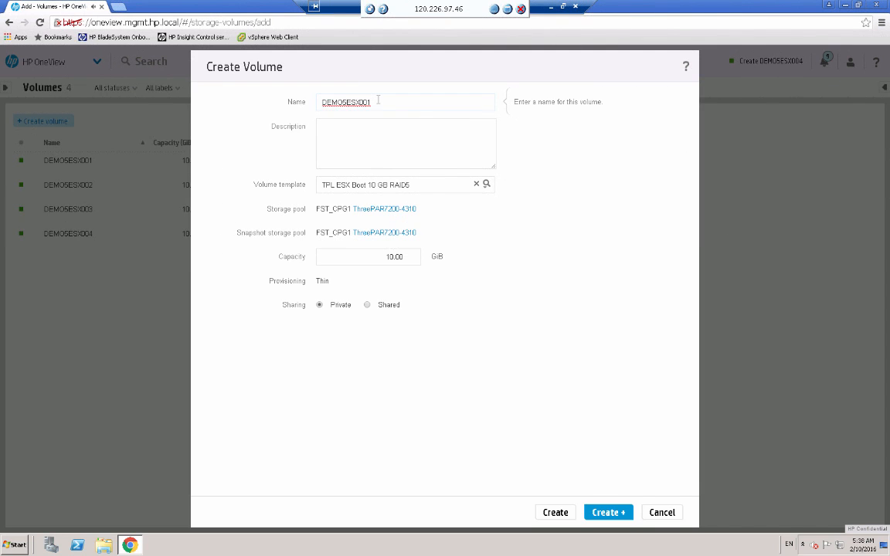
key(BackSpace)
text(5)
key(Return)
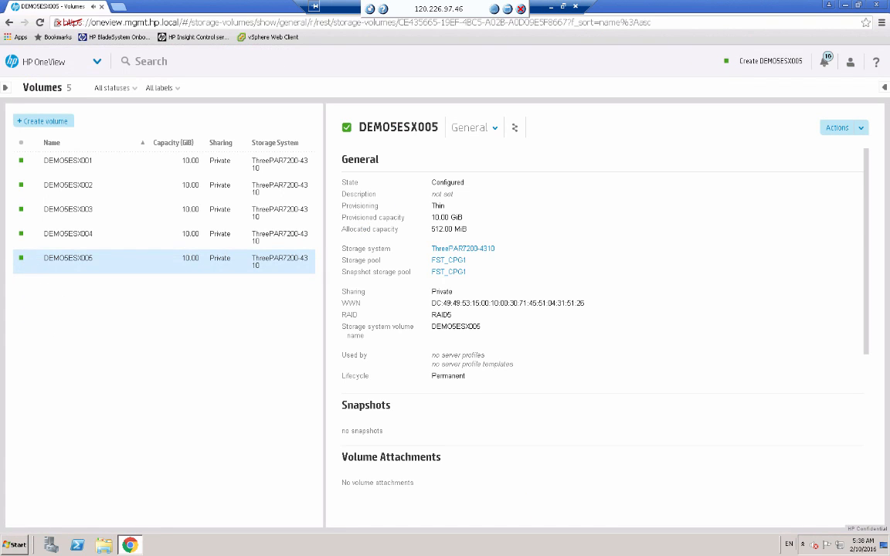
Start another new volume and name it "DEMO5 LabCluster Data Store".
click(77, 160)
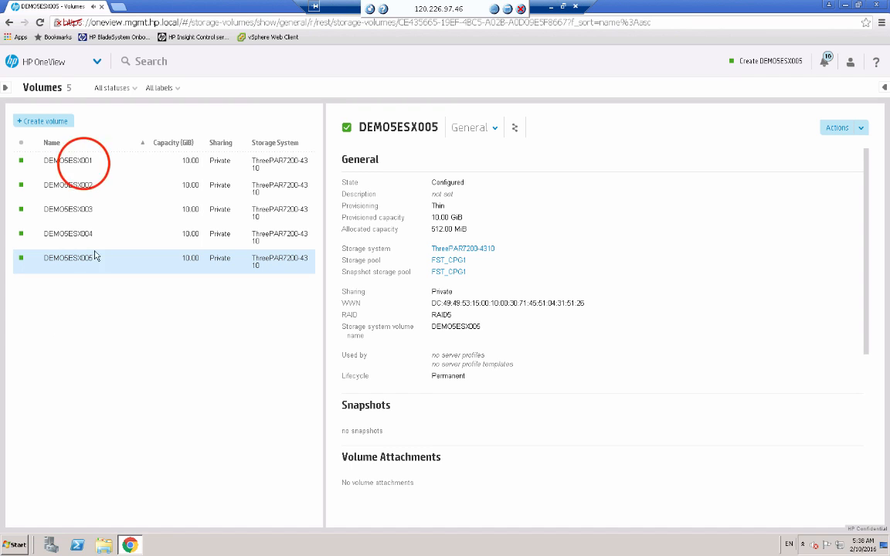
click(86, 182)
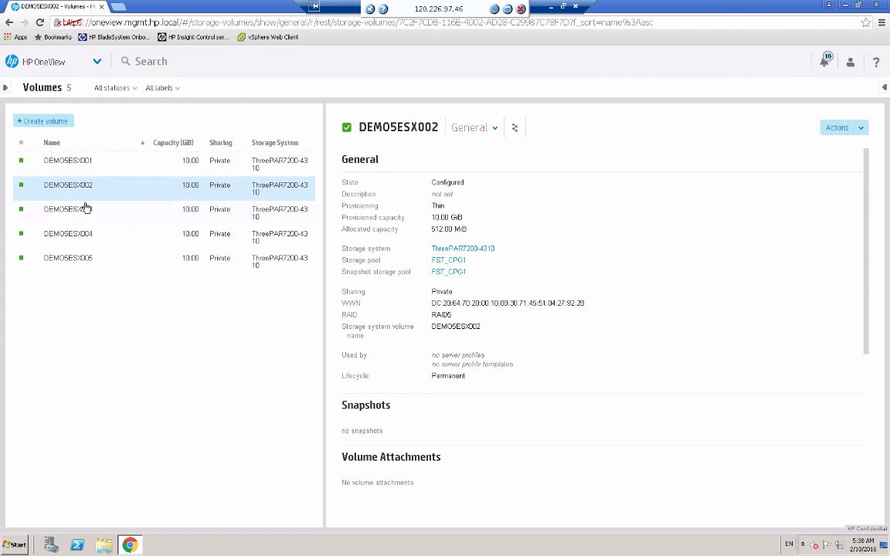
click(51, 124)
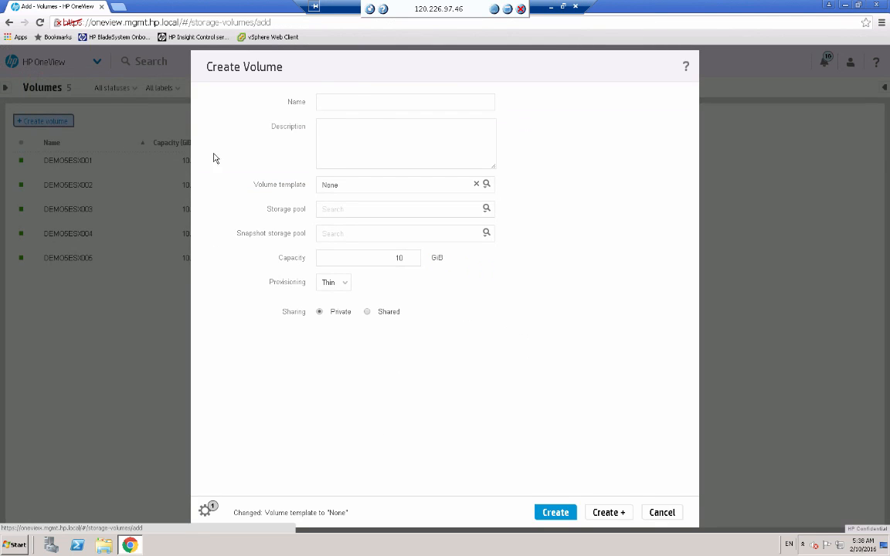
click(337, 101)
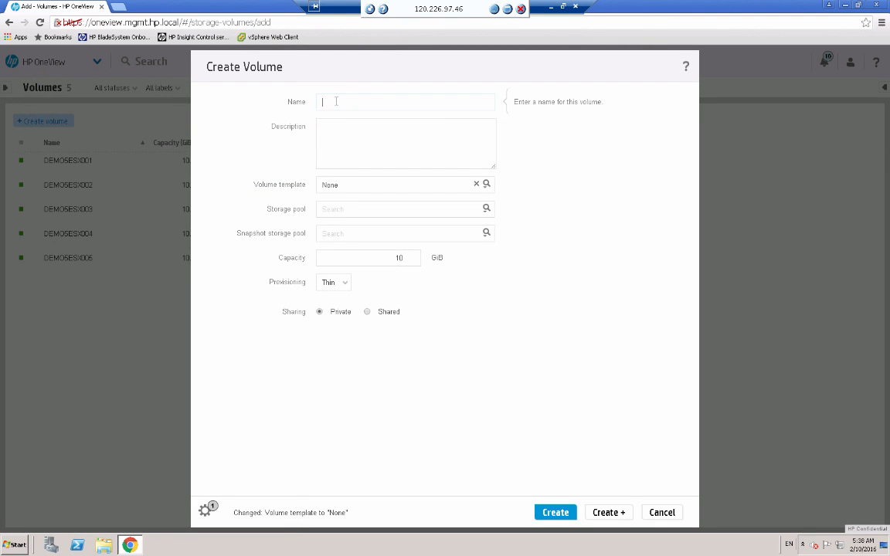
text(DEMO5 LabCluster Data Store)
Base the data store volume on the TPL ESX Data Store 100 GB RAID5 template and create it, continuing with another volume.
click(487, 184)
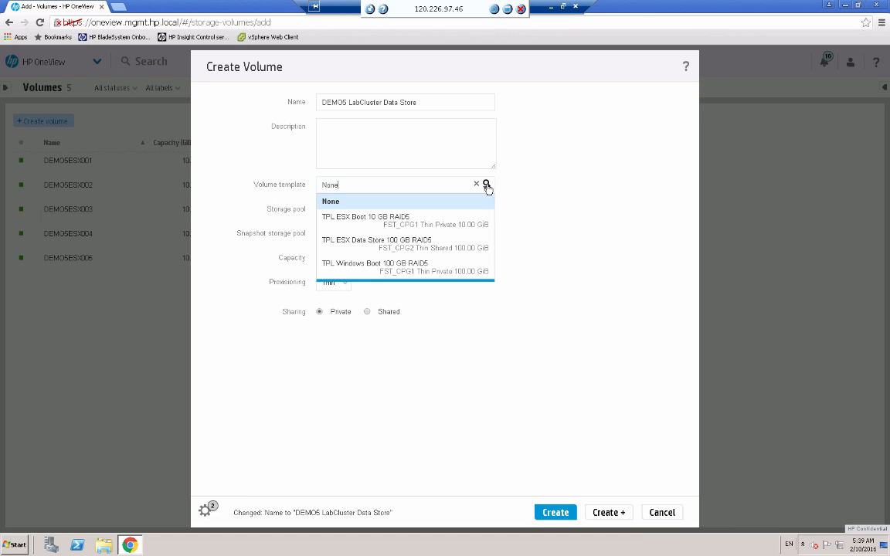
click(417, 241)
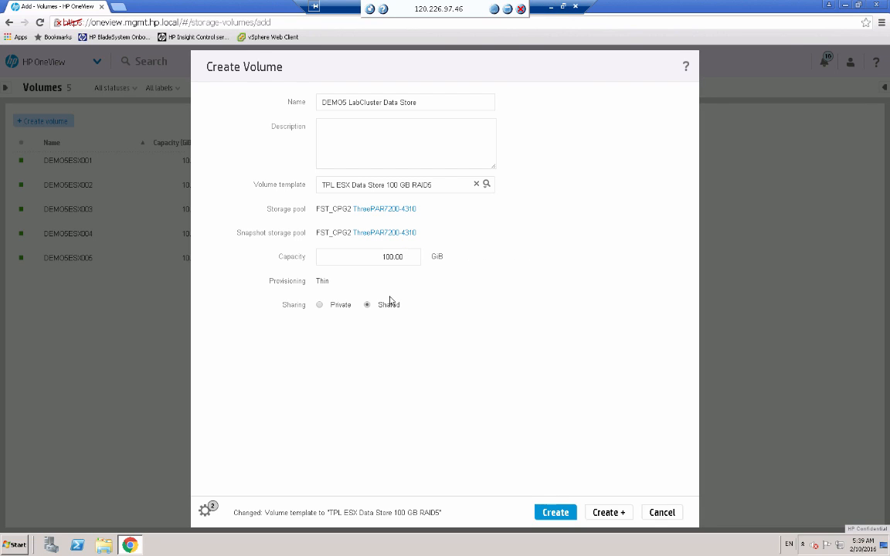
click(609, 514)
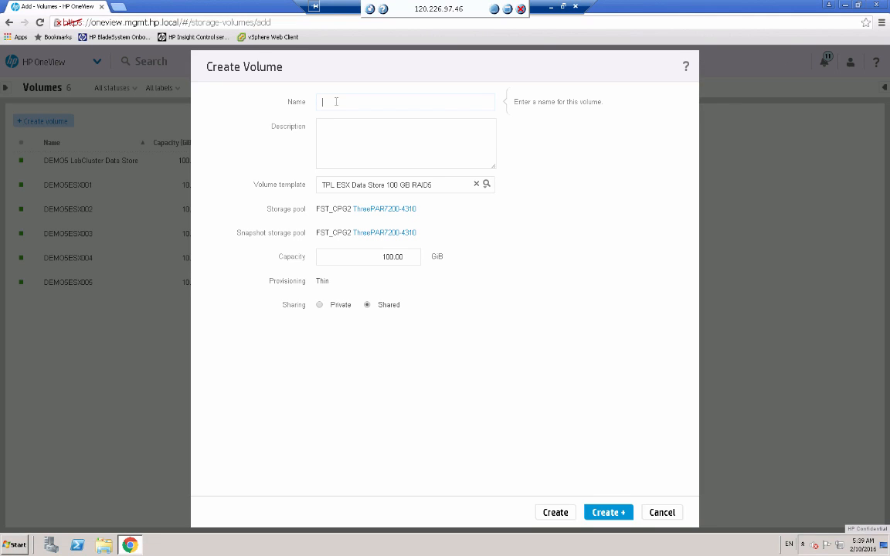
Name the next new volume "DEMO5 Windows001".
text(DEMO5ESX001)
double_click(365, 104)
text(DEMO)
text(W)
Base the DEMO5 Windows001 volume on the TPL Windows Boot 100 GB RAID5 template and create it, continuing with another volume.
click(486, 183)
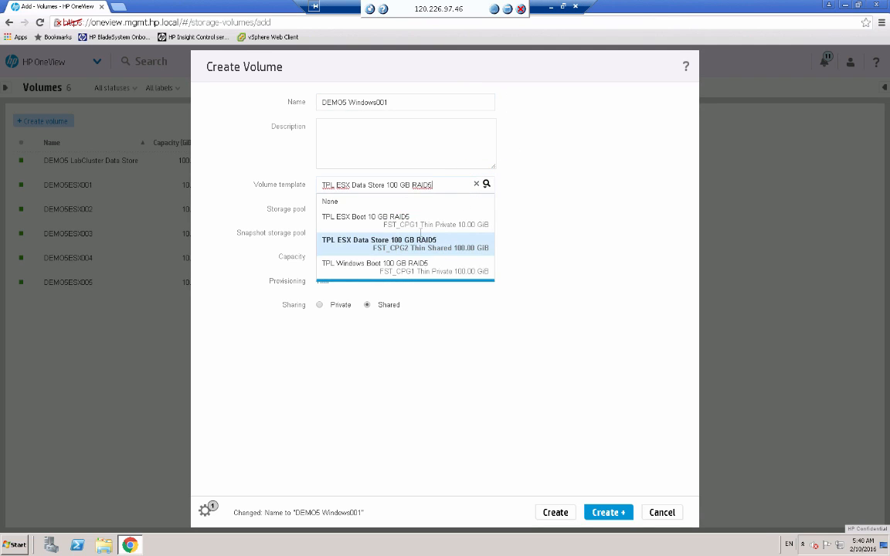
click(378, 264)
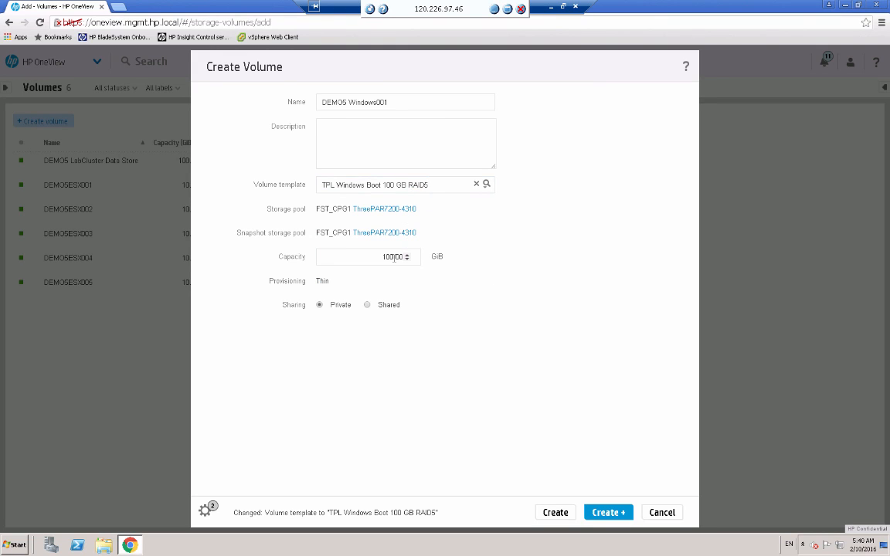
click(401, 99)
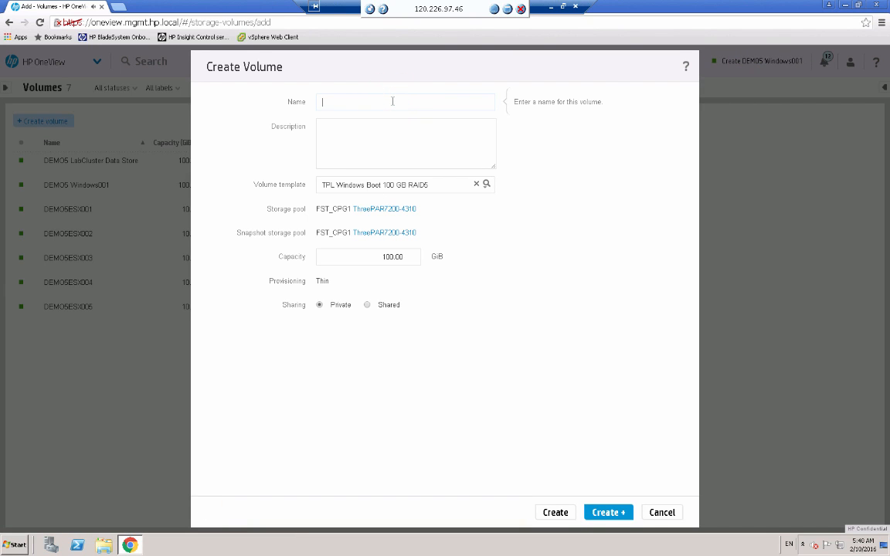
Create the volume "DEMO5 Windows002" from the same Windows boot template, and show the details of DEMO5 LabCluster Data Store.
text(DEMO5 Windows002)
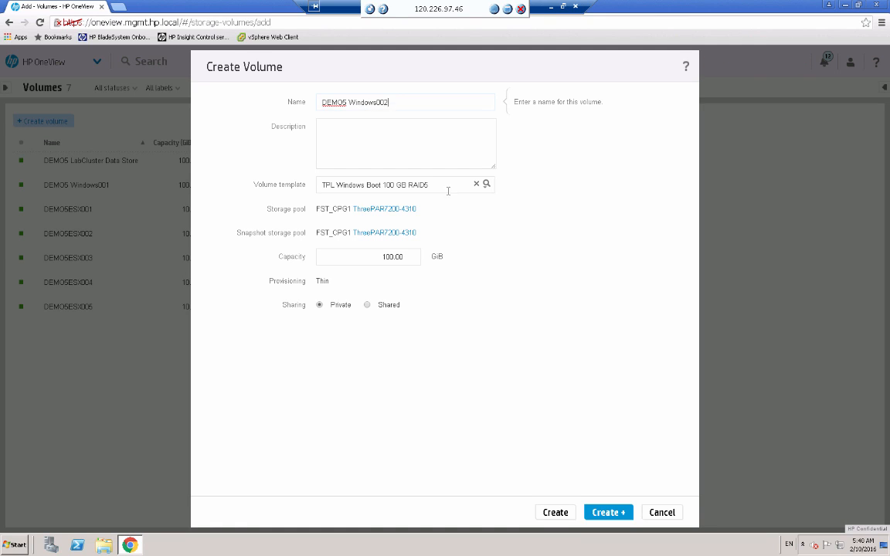
click(555, 512)
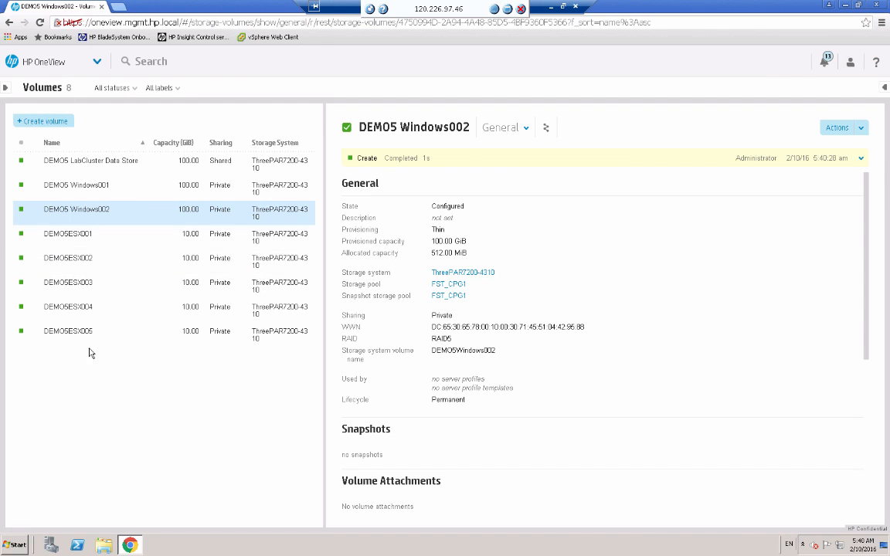
click(221, 162)
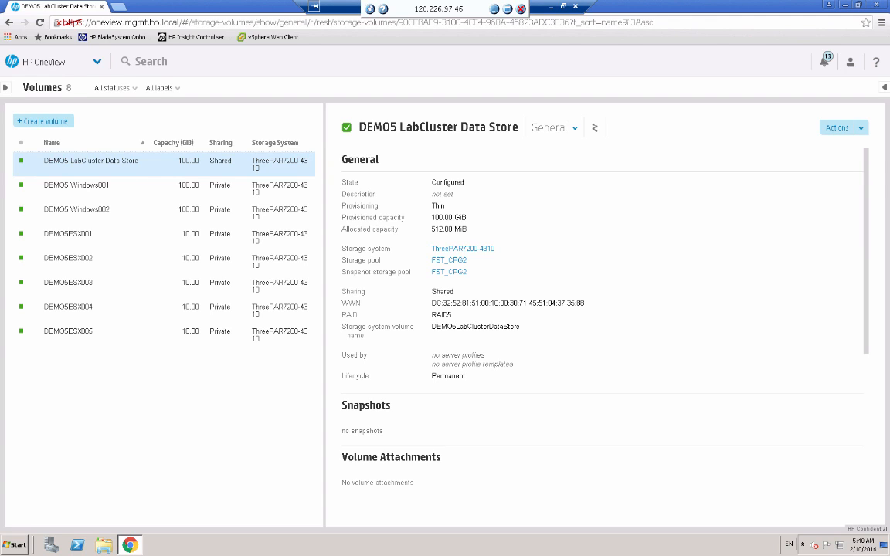
Go to the server profiles and open the Prod ESXi Server profile for editing.
click(95, 62)
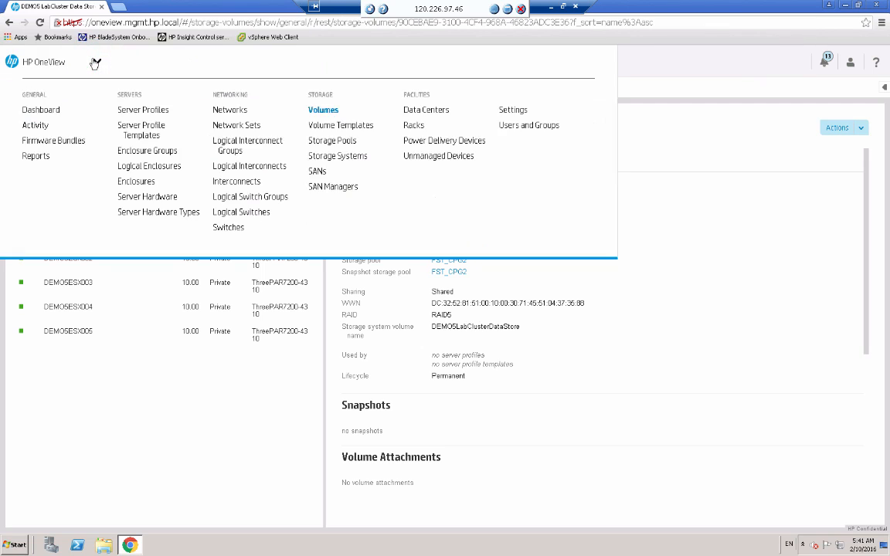
click(142, 110)
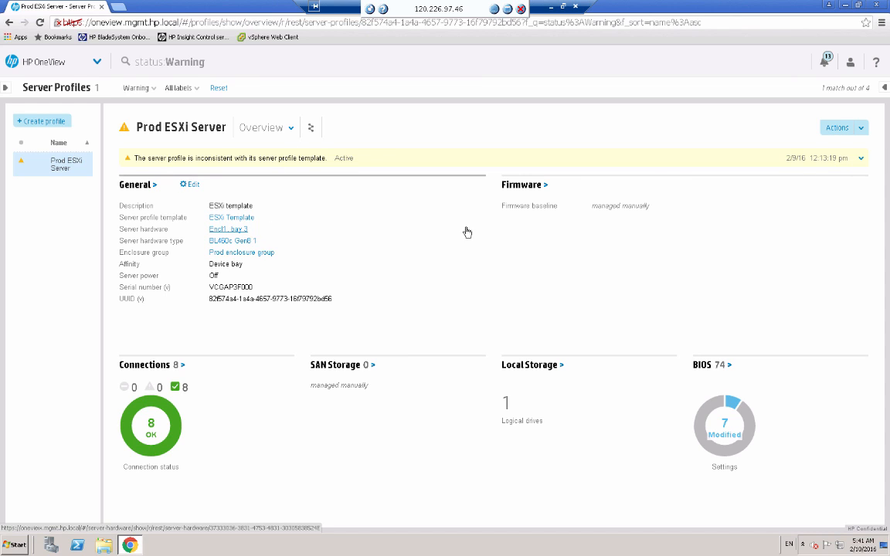
click(861, 129)
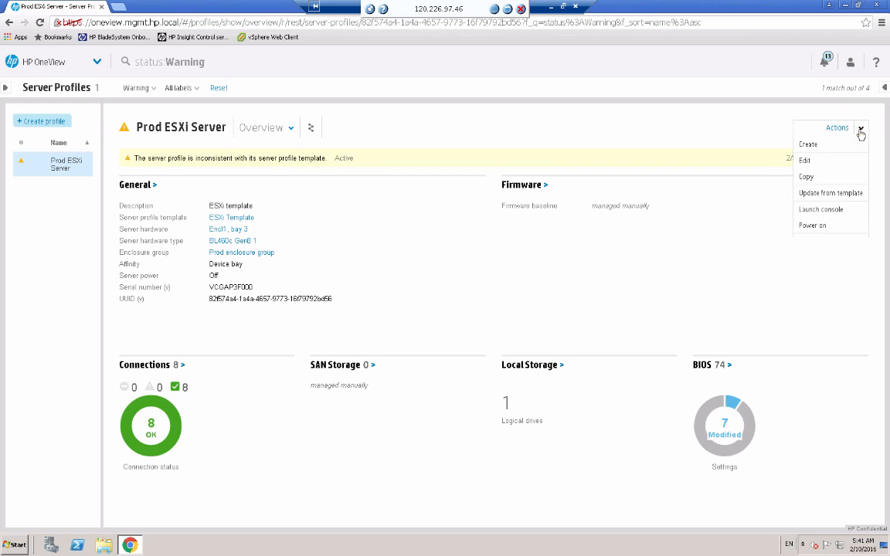
click(810, 163)
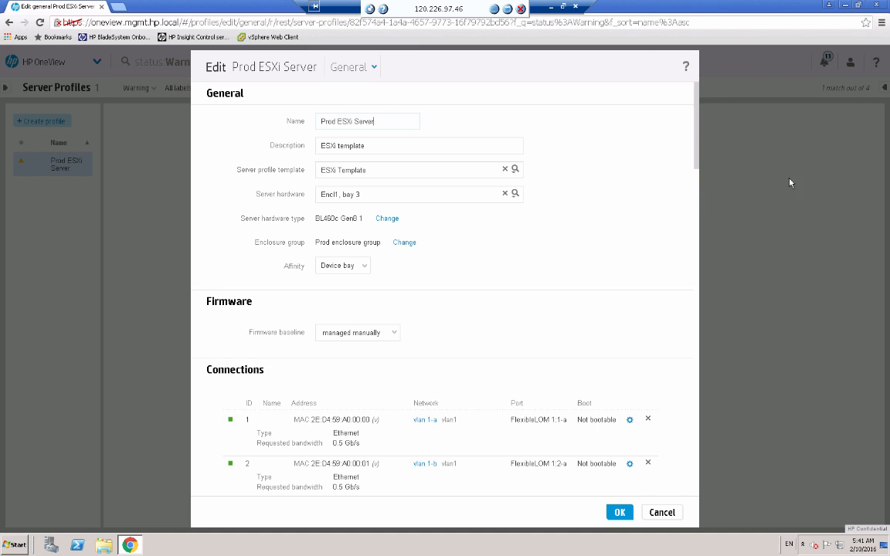
Enable SAN storage management in the Prod ESXi Server profile and set the host OS type to ESX 4.x/5.x.
click(695, 156)
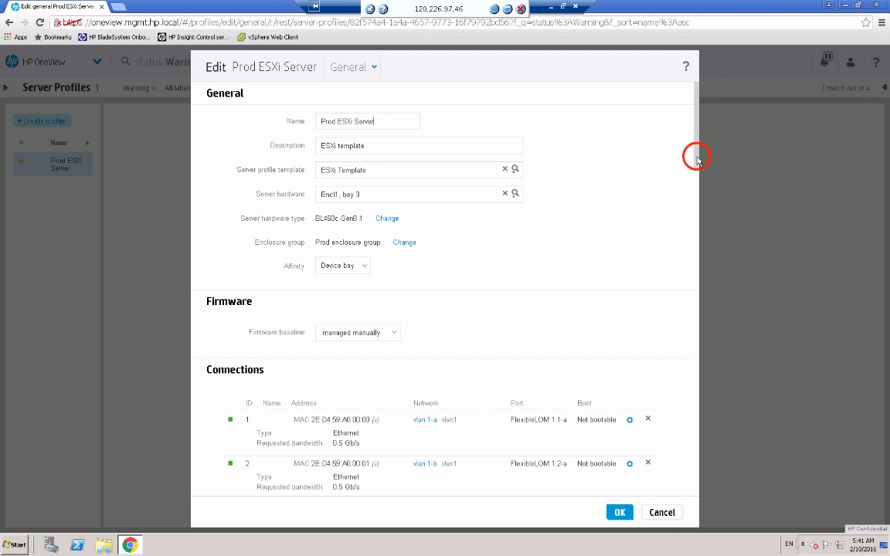
drag(696, 158, 693, 330)
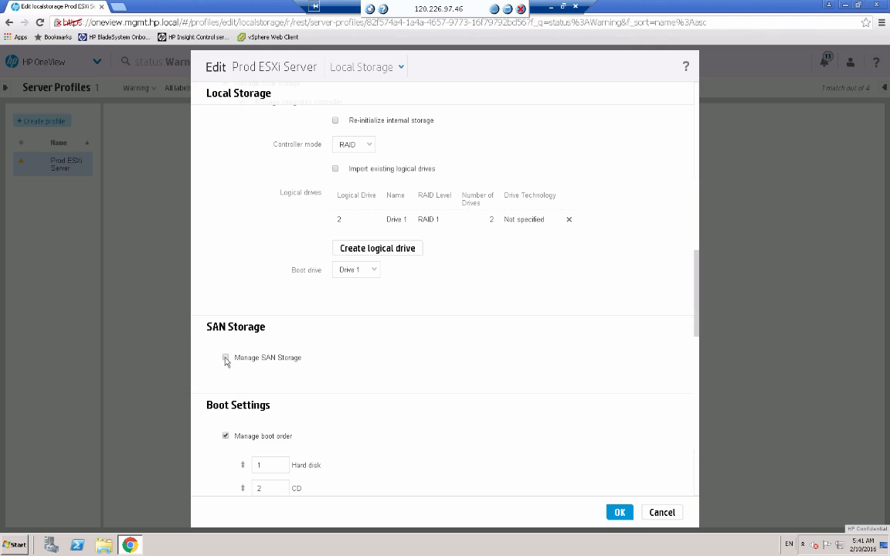
click(225, 359)
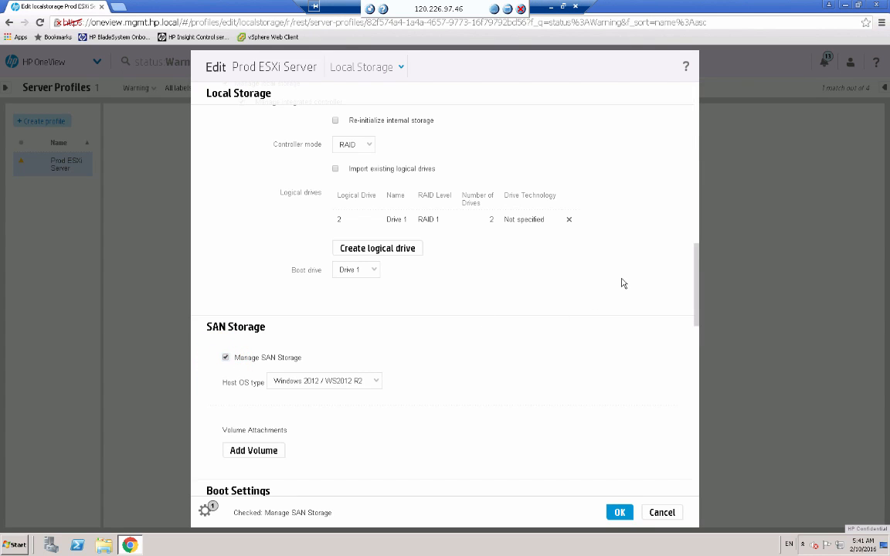
click(374, 381)
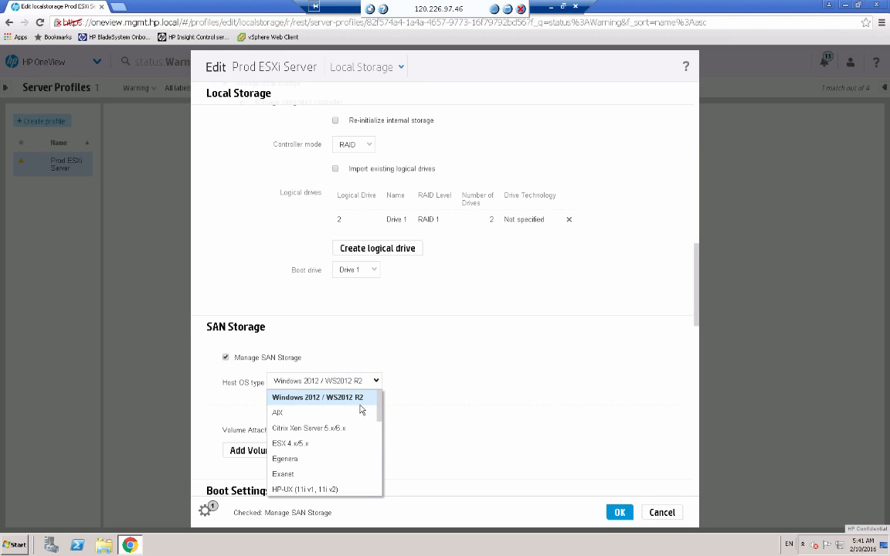
click(306, 444)
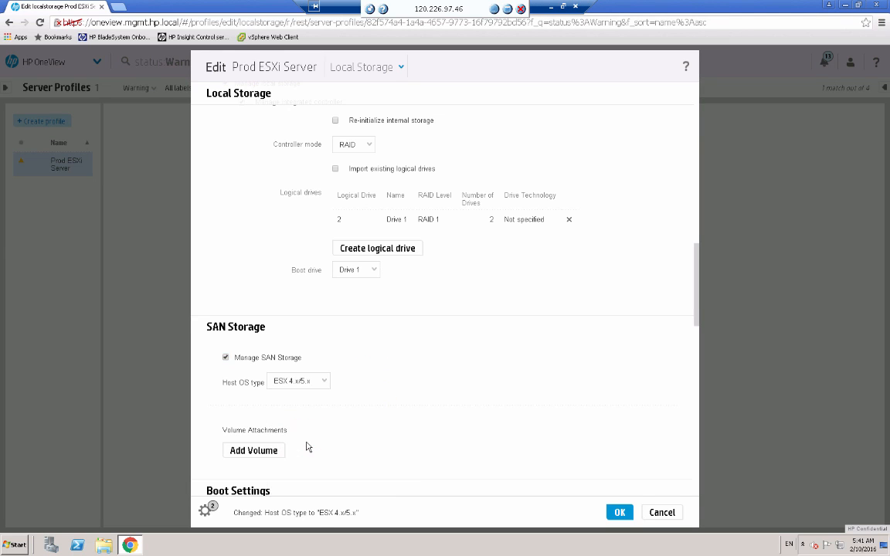
Attach the existing volume DEMO5 LabCluster Data Store to the profile with automatic LUN assignment, and save the profile.
click(267, 451)
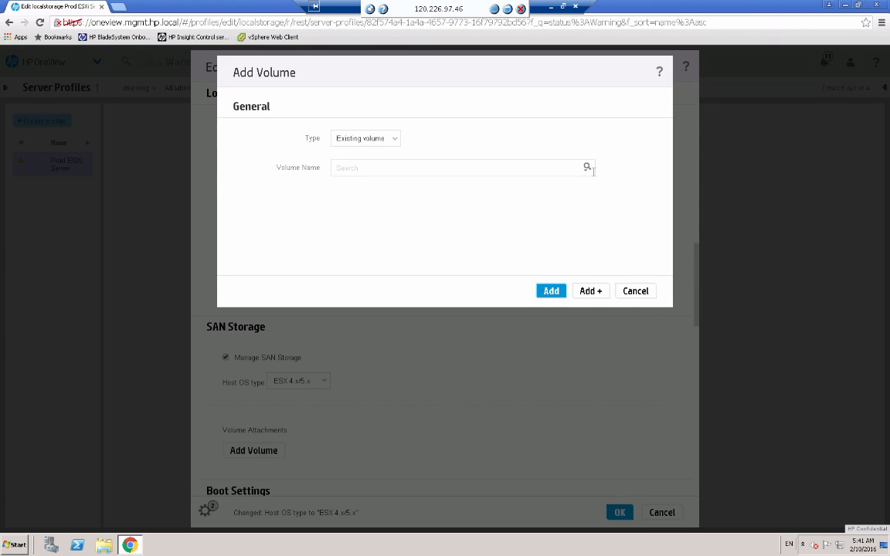
click(586, 169)
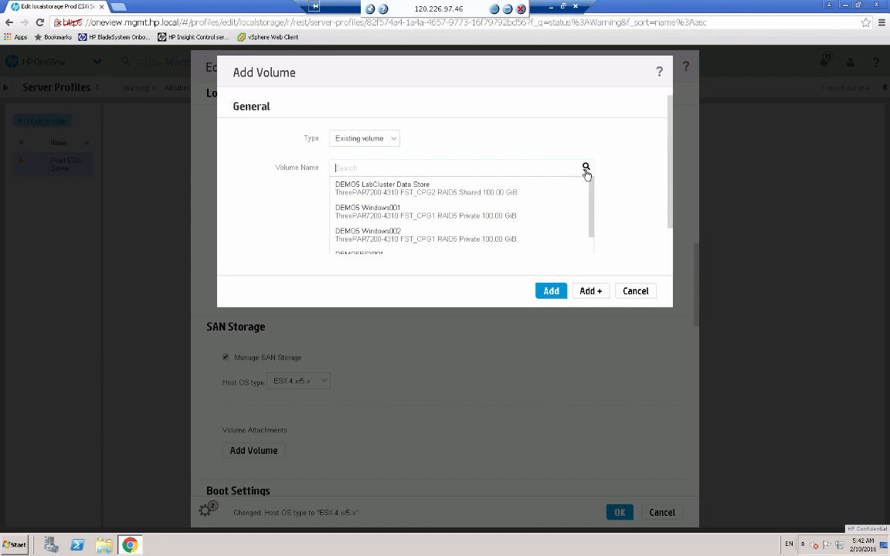
click(418, 190)
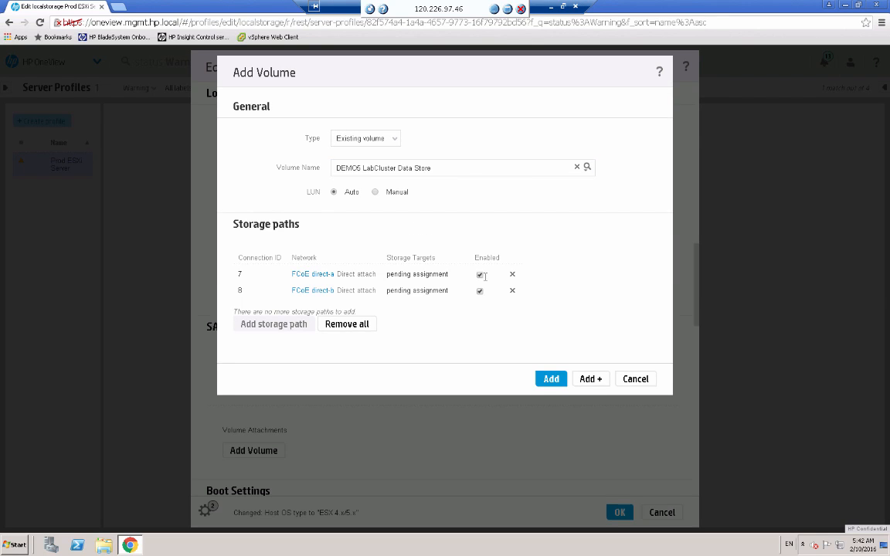
click(548, 383)
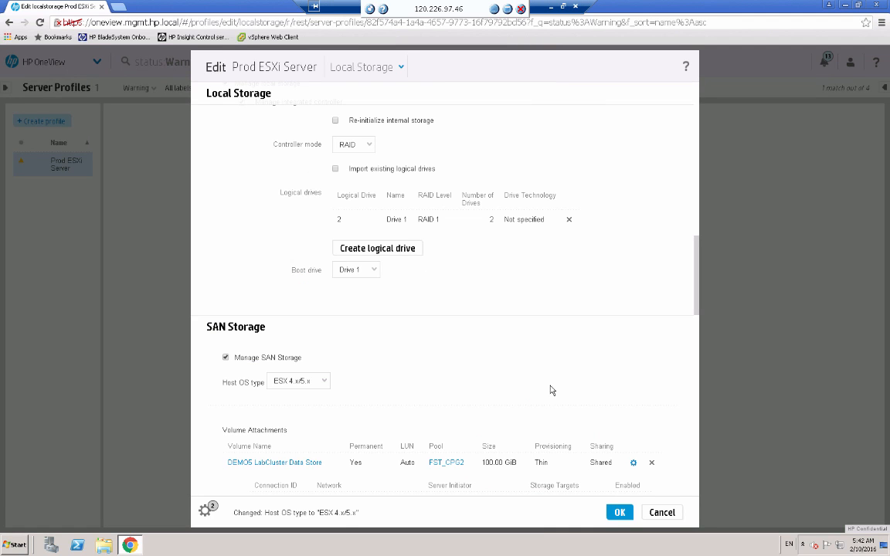
click(612, 513)
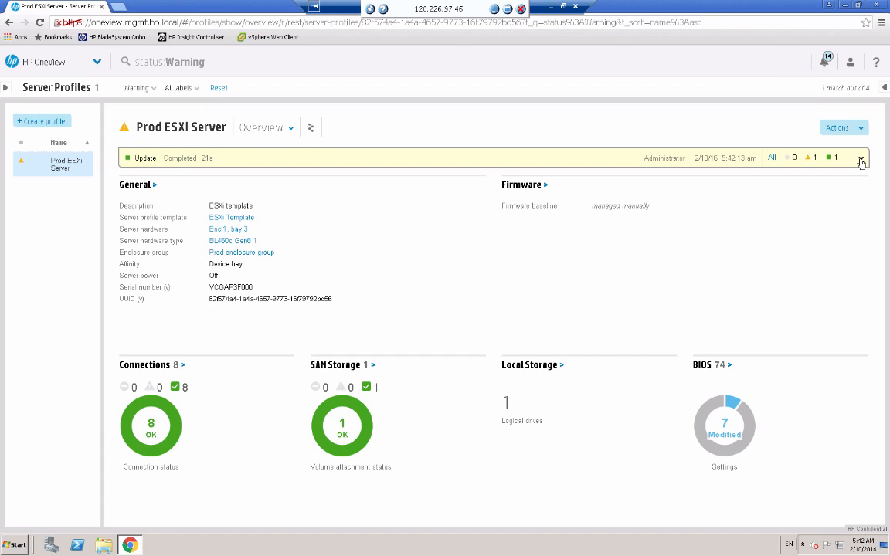
Review the connections and storage sections of the Prod ESXi Server profile.
click(290, 128)
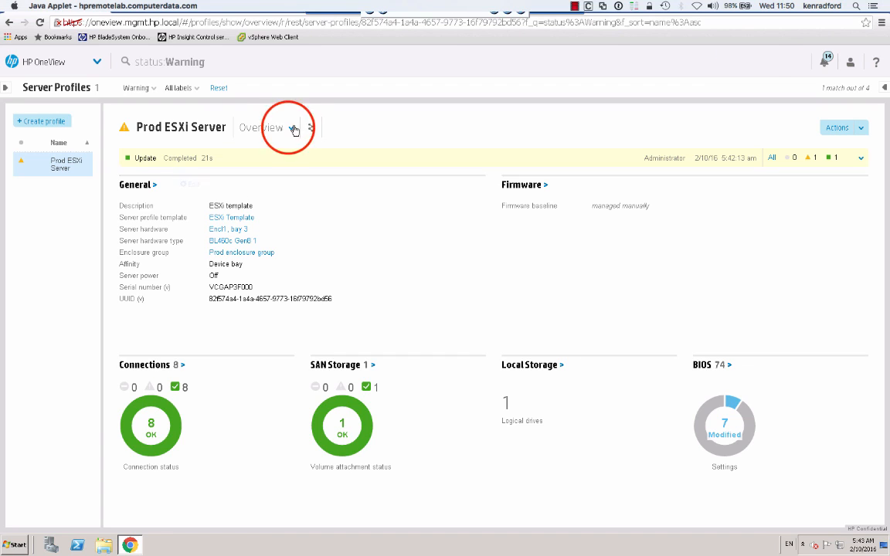
click(288, 130)
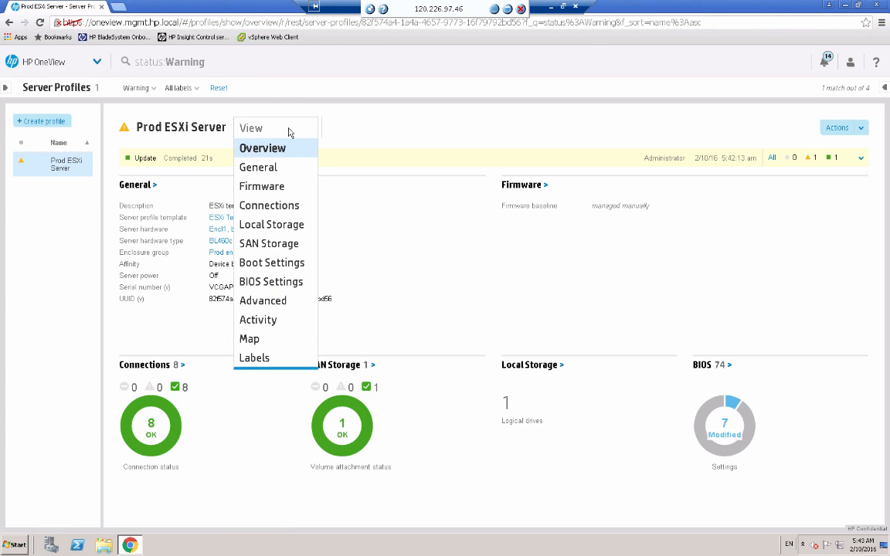
click(276, 206)
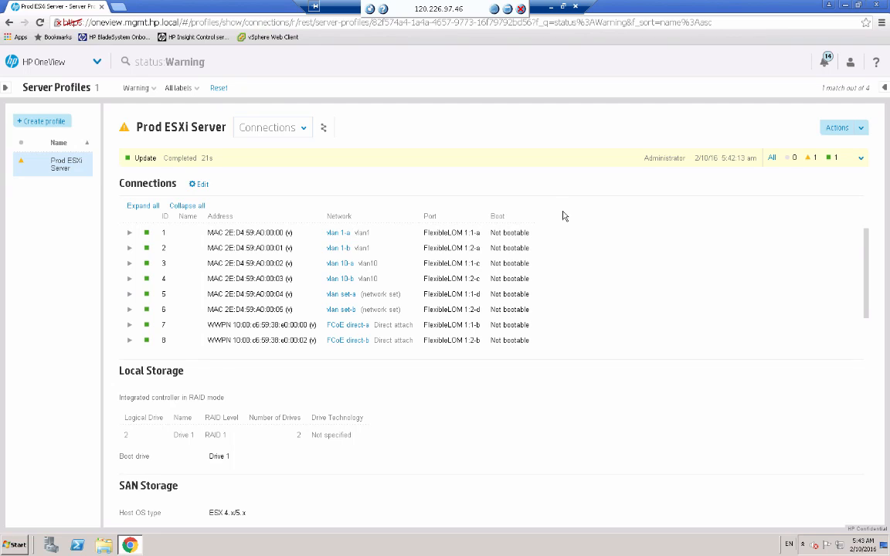
click(867, 280)
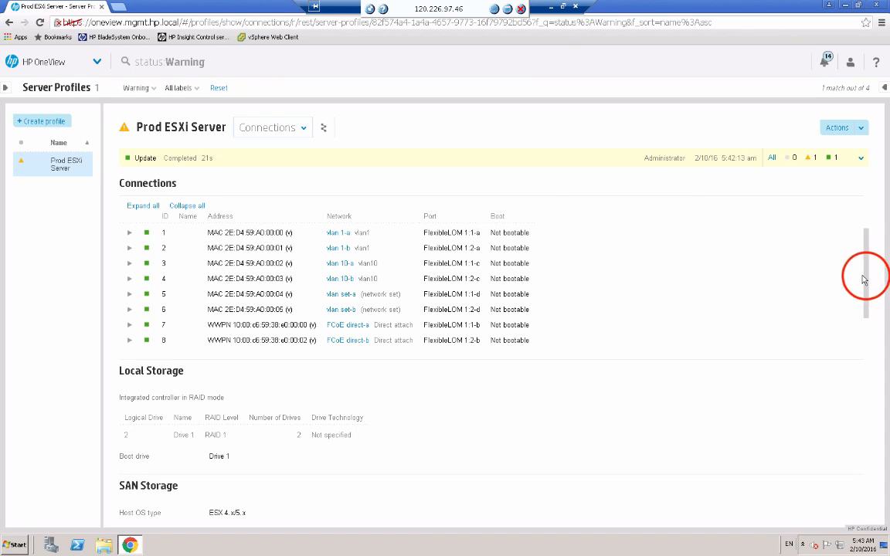
drag(866, 279, 866, 333)
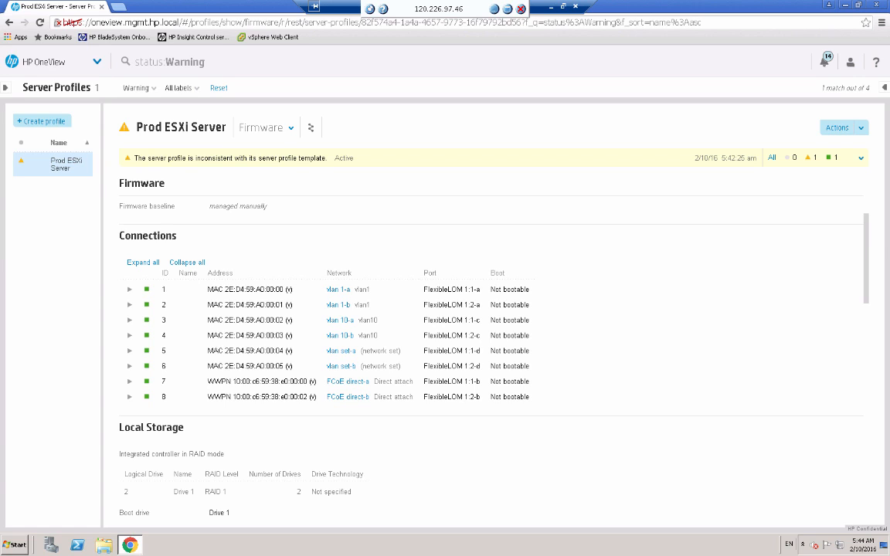
Go to the storage volumes and create a snapshot of DEMO5 Windows001 with the description "Before upgrade".
click(96, 62)
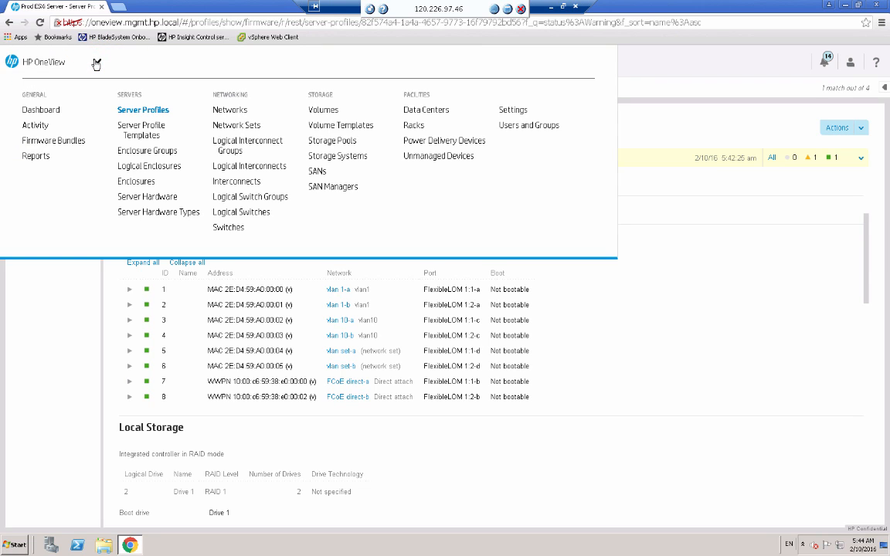
click(323, 110)
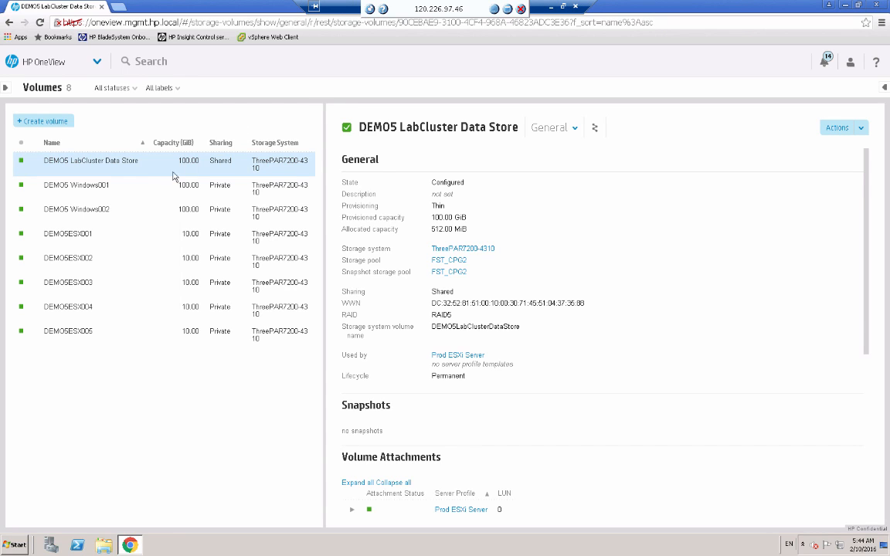
click(90, 186)
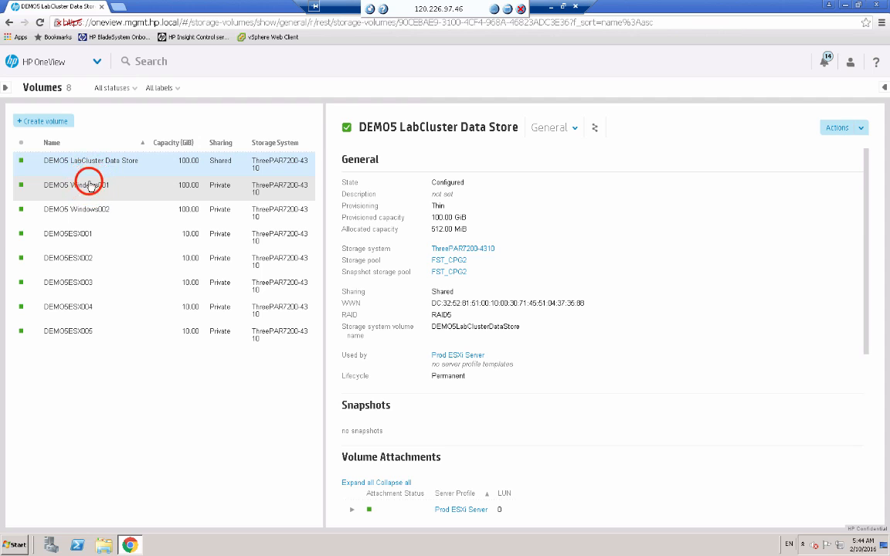
click(90, 186)
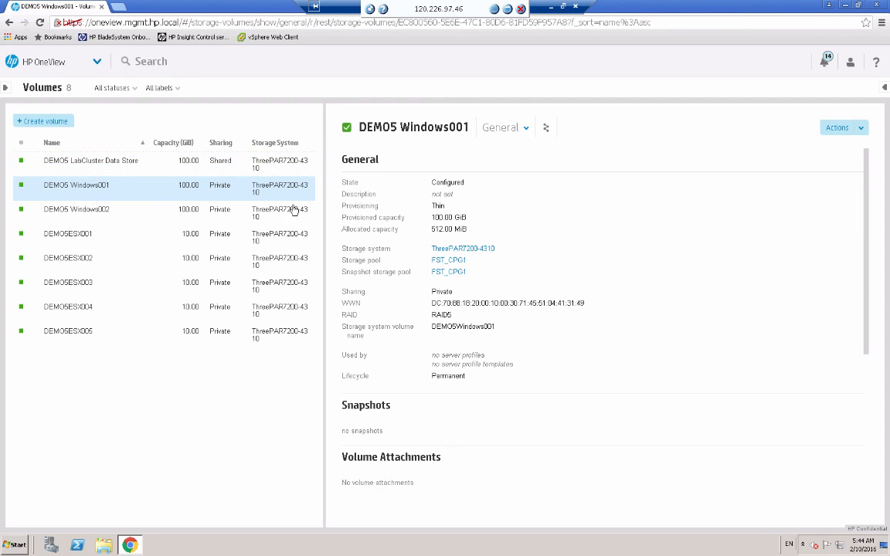
click(867, 129)
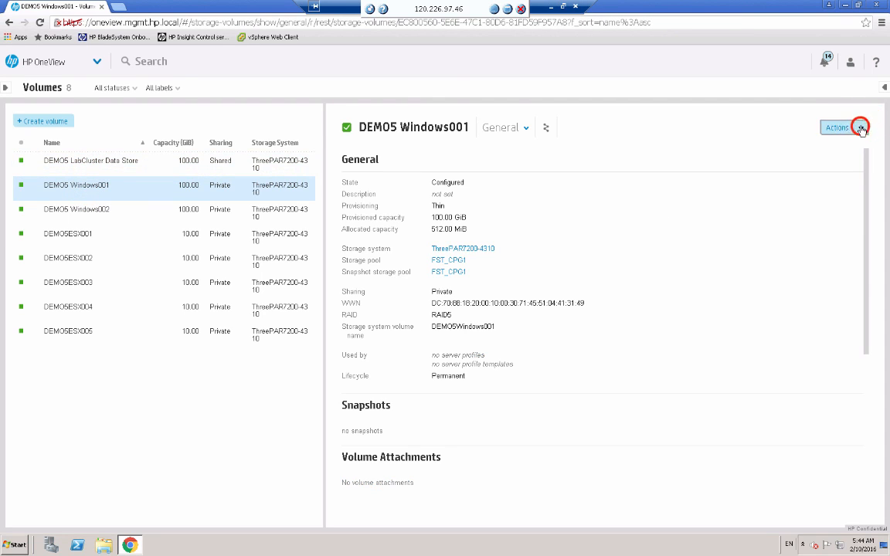
click(849, 209)
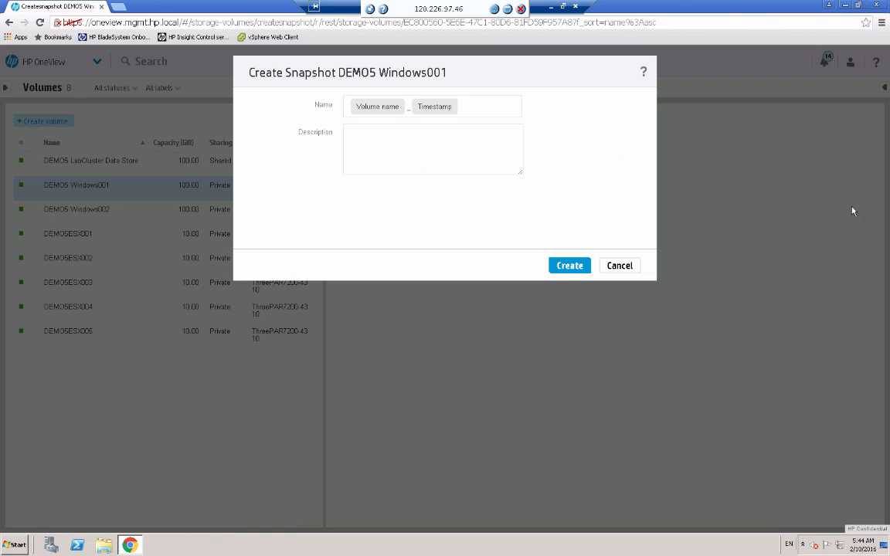
click(393, 137)
text(Before upgrade)
click(569, 265)
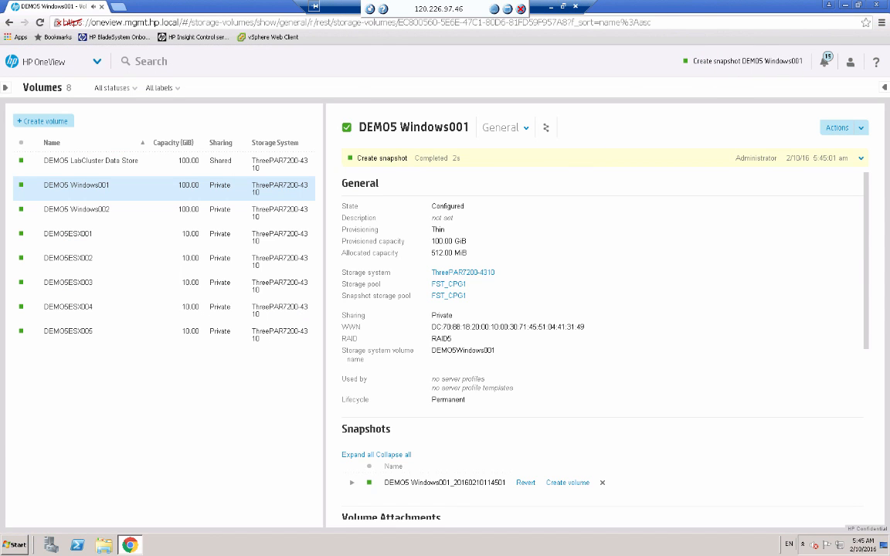
Create a private volume named "CloneTest" from the DEMO5 Windows001 snapshot, keeping FST_CPG1 as the storage pool.
click(873, 296)
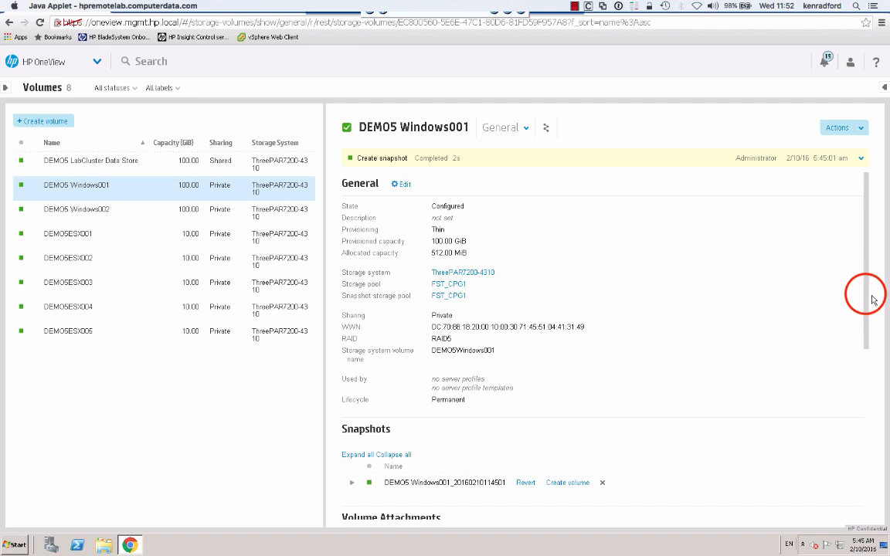
scroll(865, 353, down, 2)
scroll(865, 353, down, 1)
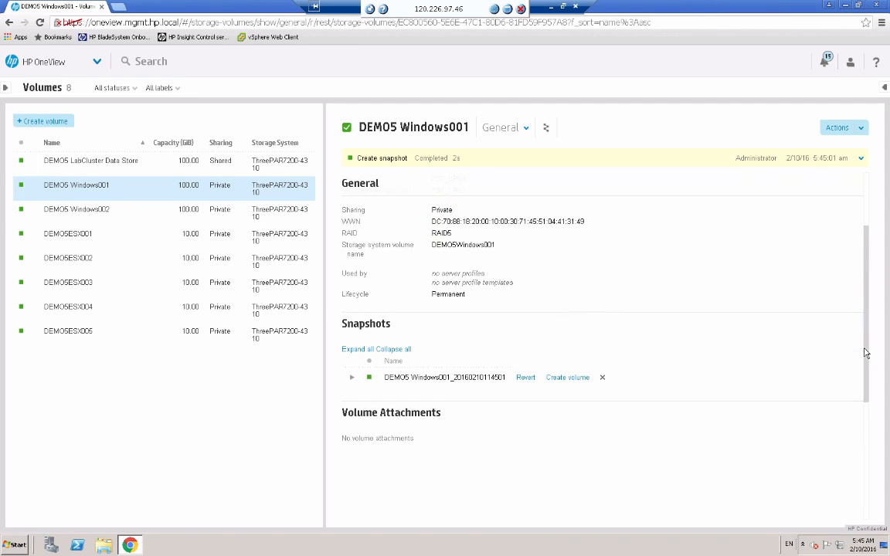
click(566, 379)
click(566, 378)
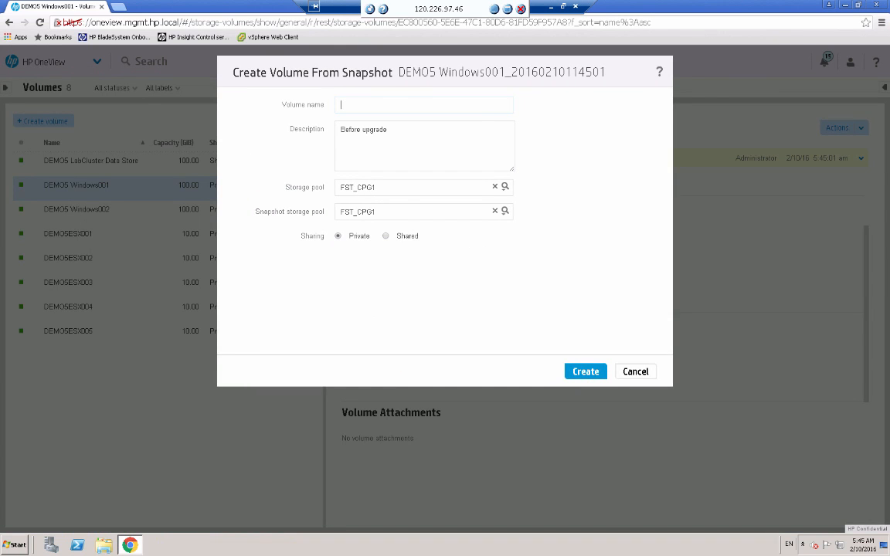
click(365, 104)
text(CloneTest)
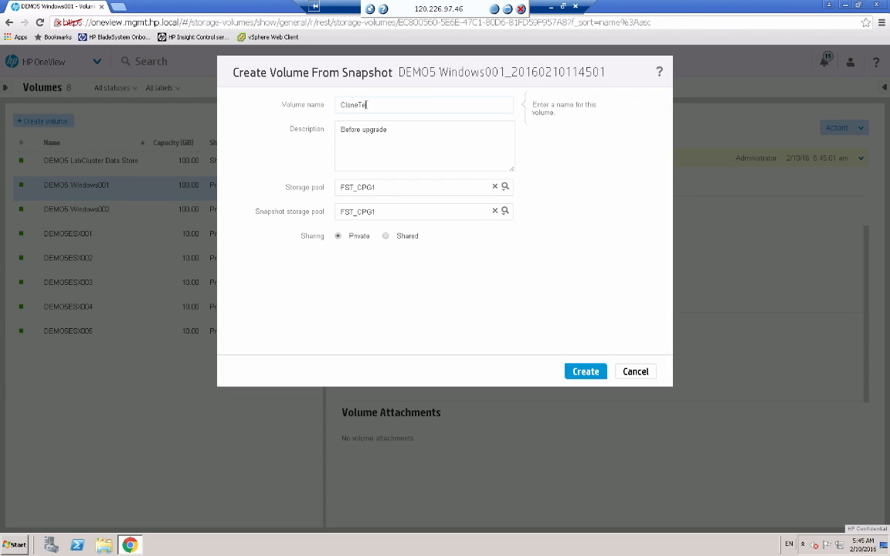
click(584, 372)
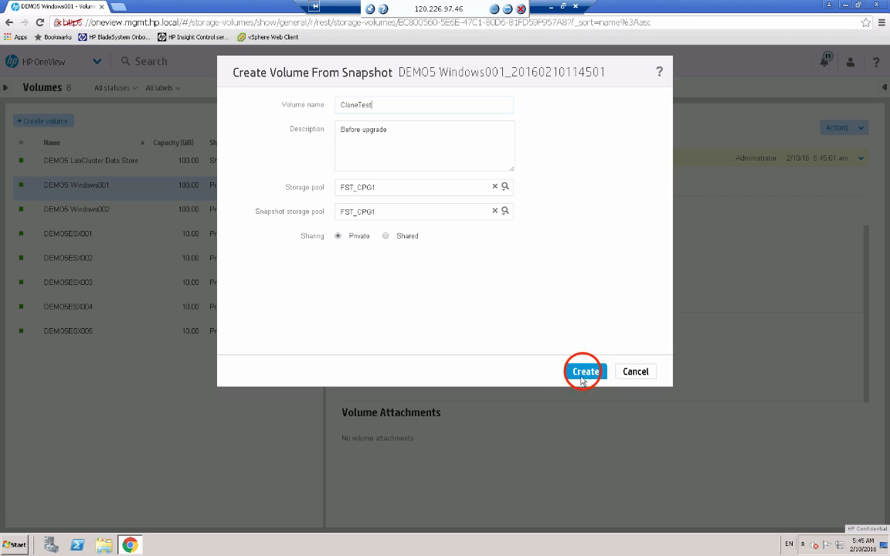
click(585, 372)
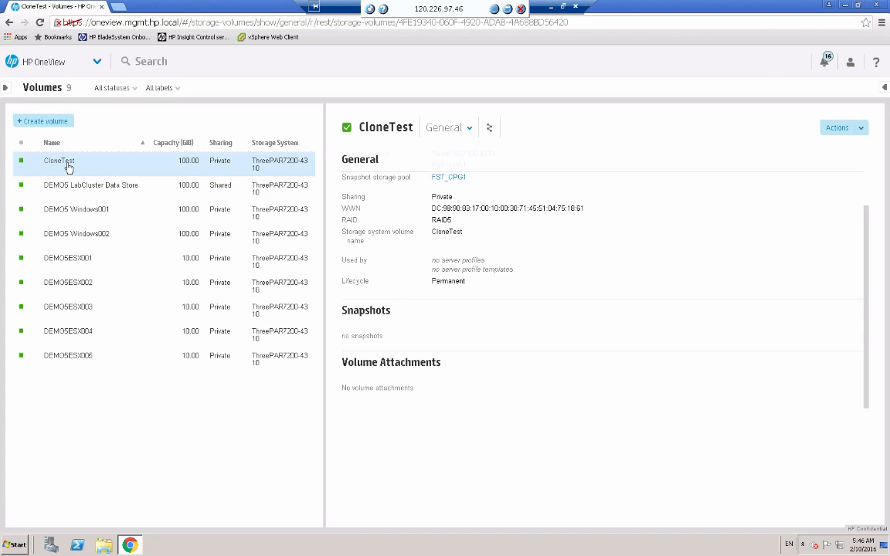
Revert the DEMO5 Windows001 volume to its snapshot.
click(87, 213)
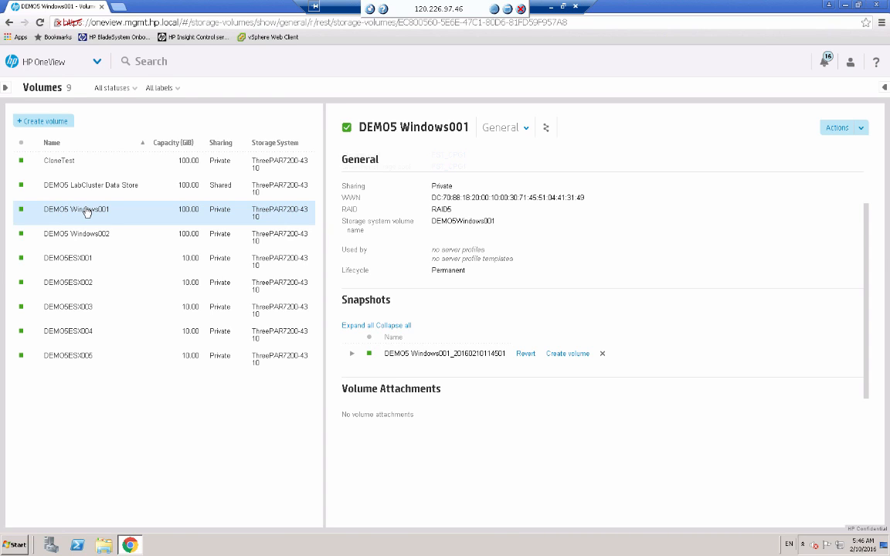
click(120, 216)
click(526, 355)
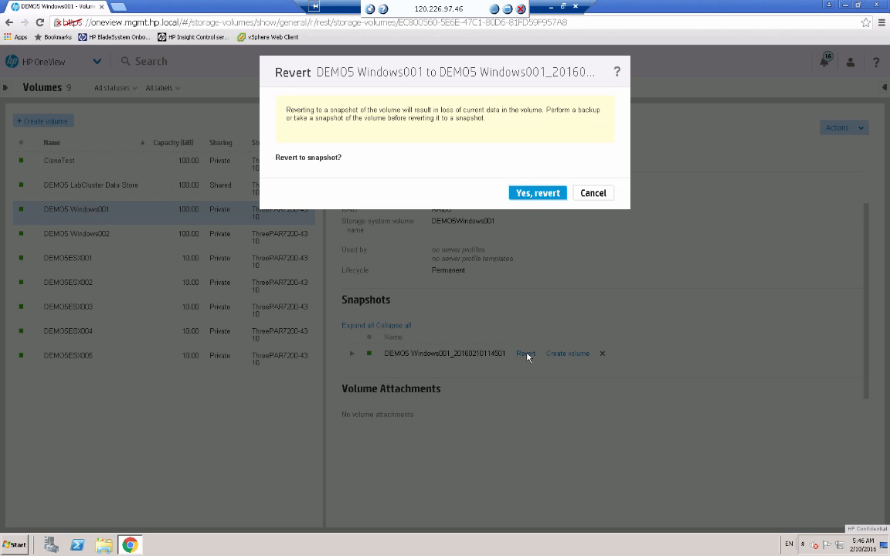
click(530, 194)
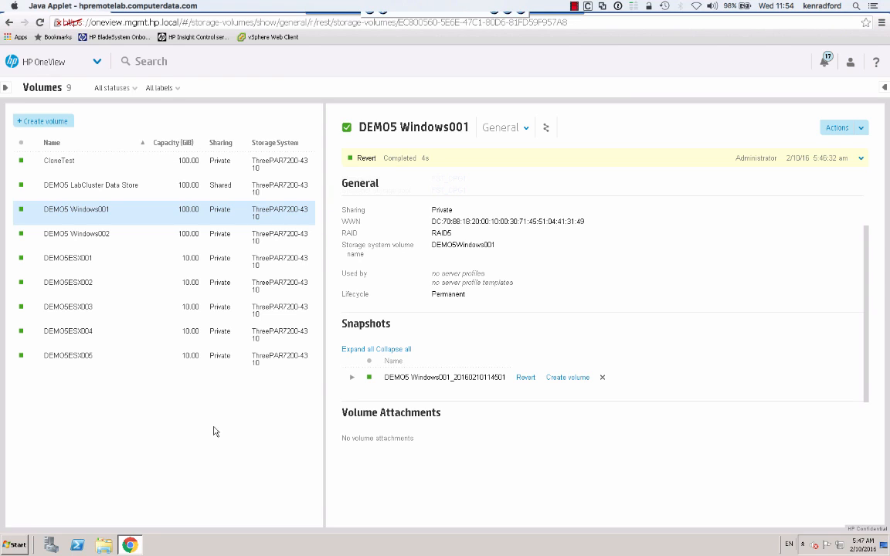
Delete the snapshot of the DEMO5 Windows001 volume.
click(599, 443)
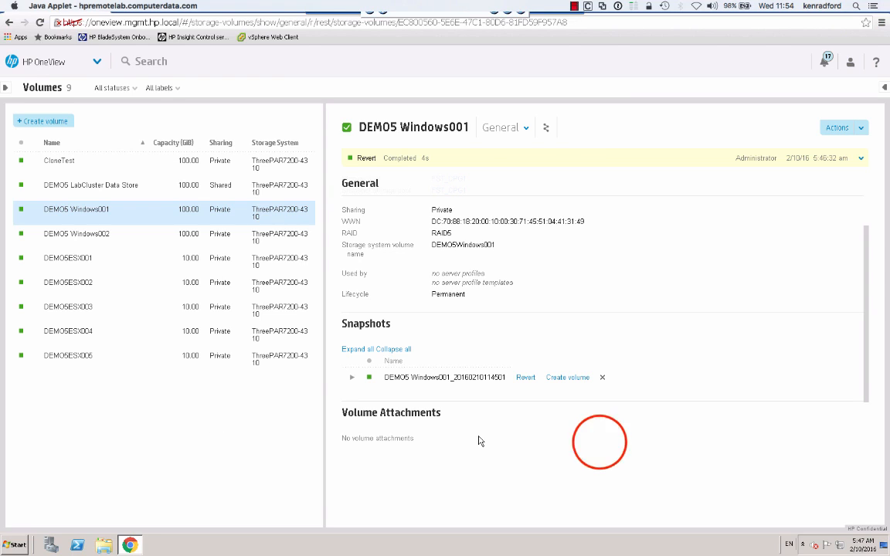
click(603, 377)
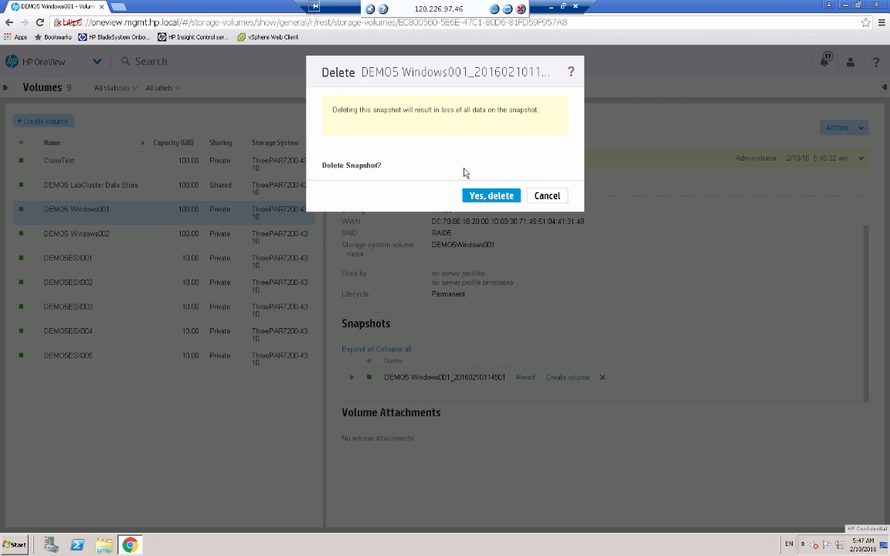
click(488, 196)
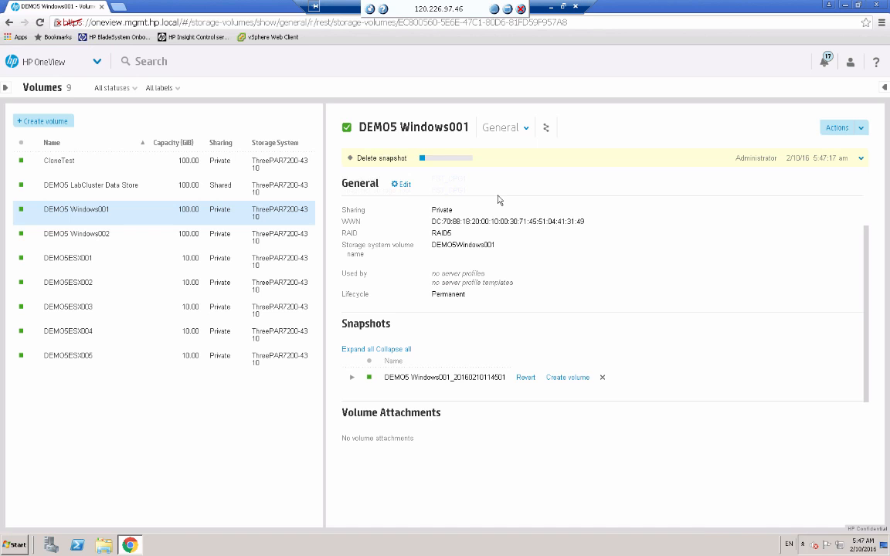